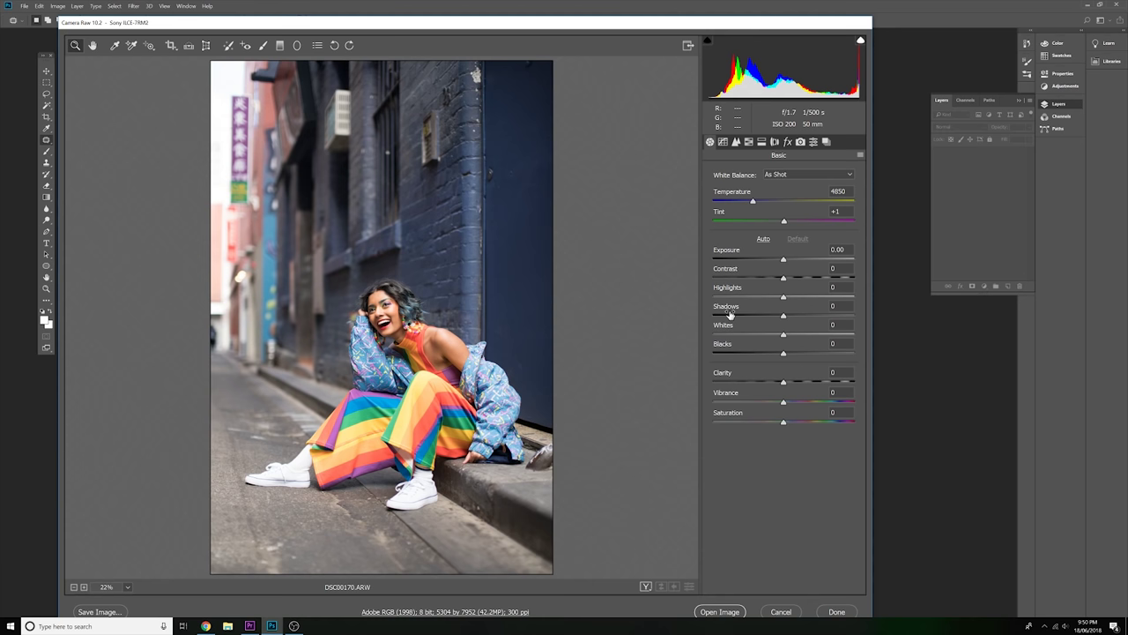
- In the Basic panel, set Clarity +16, Shadows -28, Whites -13 and Exposure -0.30
left_click(798, 382)
mouse_move(797, 382)
left_mouse_down()
mouse_move(873, 387)
mouse_move(687, 373)
mouse_move(809, 385)
mouse_move(795, 387)
left_mouse_up()
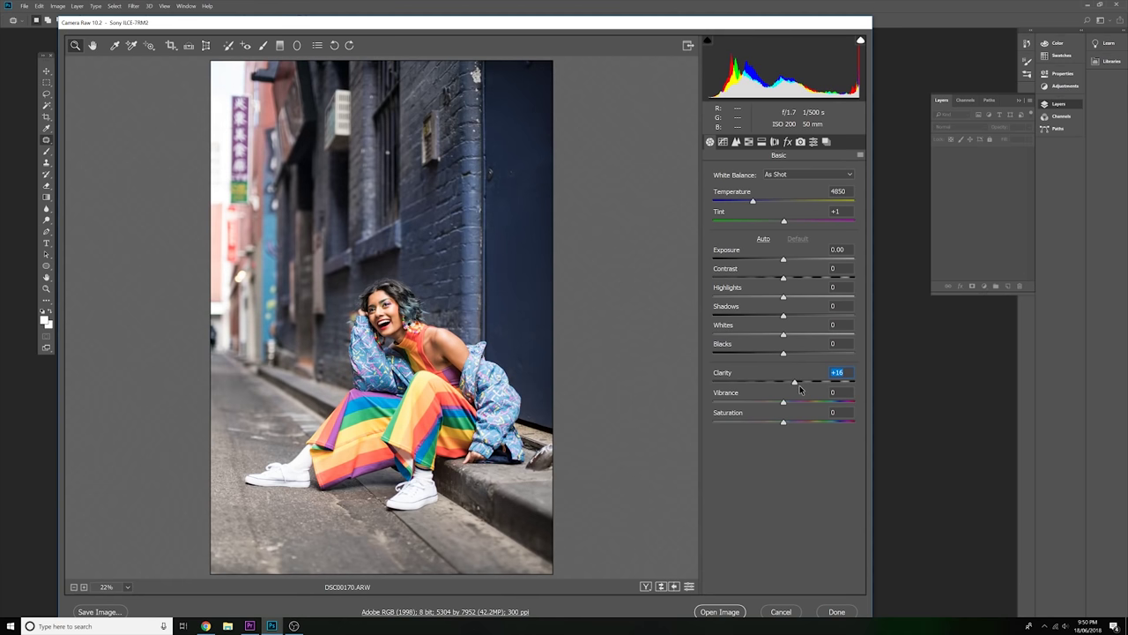
left_click_drag(769, 317, 774, 340)
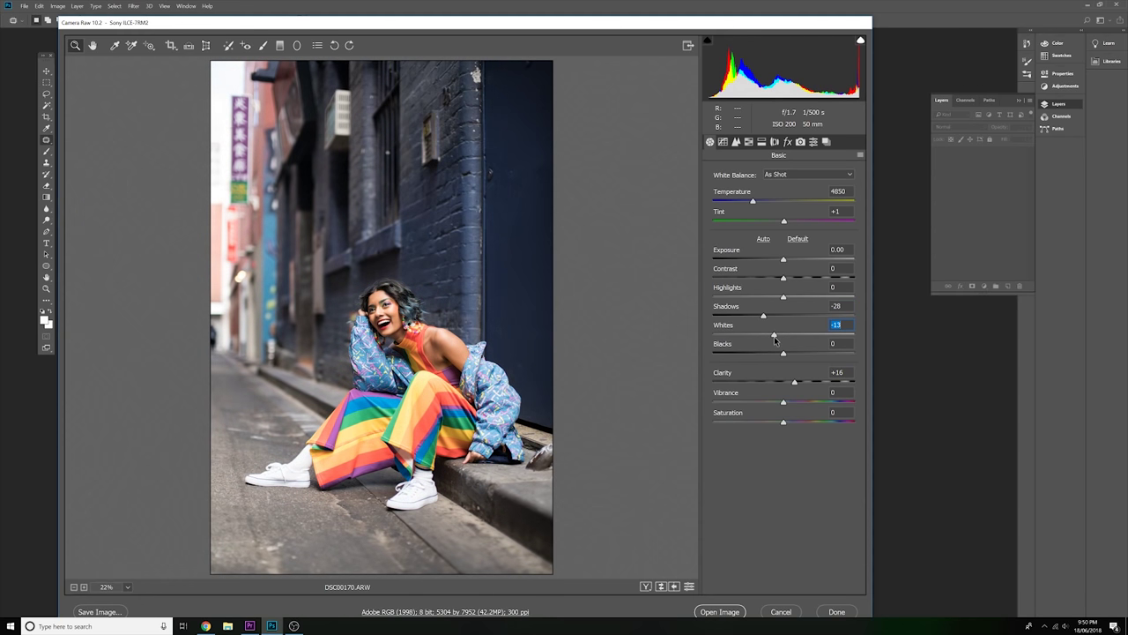
left_click_drag(784, 260, 780, 264)
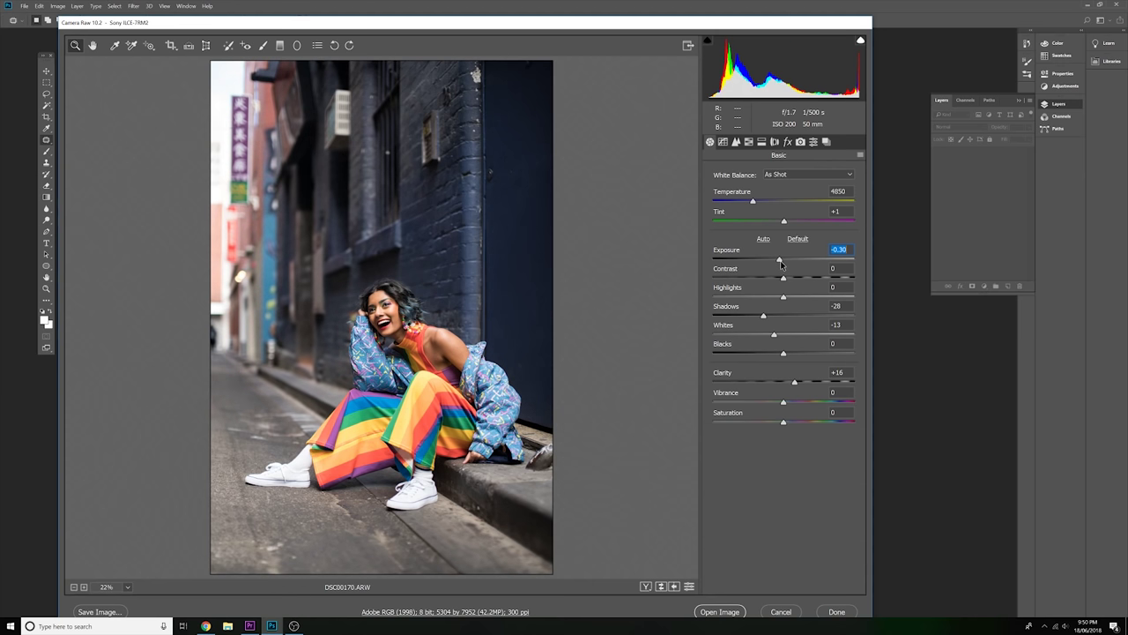
- Set up the Adjustment Brush with Exposure +0.20, Shadows 0 and Clarity +7
left_click(263, 45)
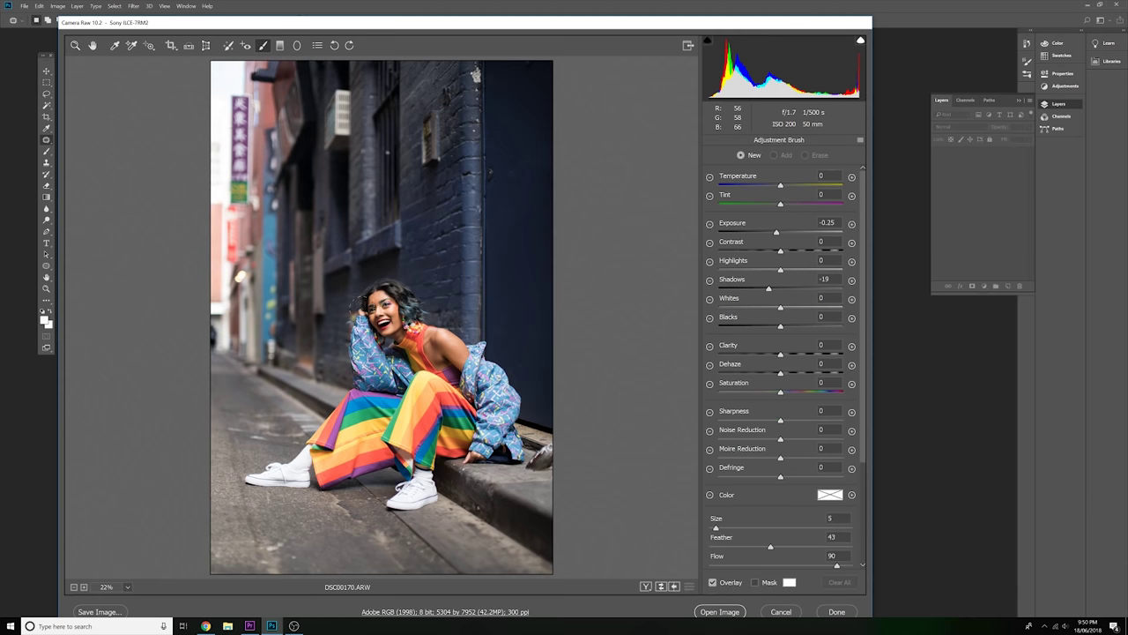
scroll(367, 322, "up", 10)
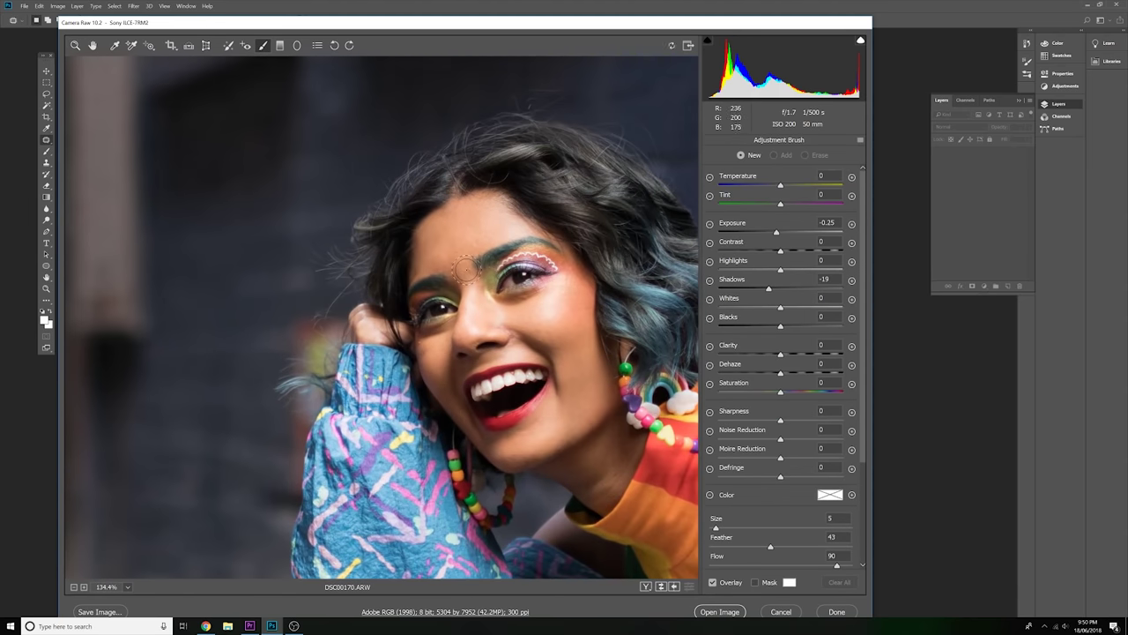
scroll(465, 270, "up", 4)
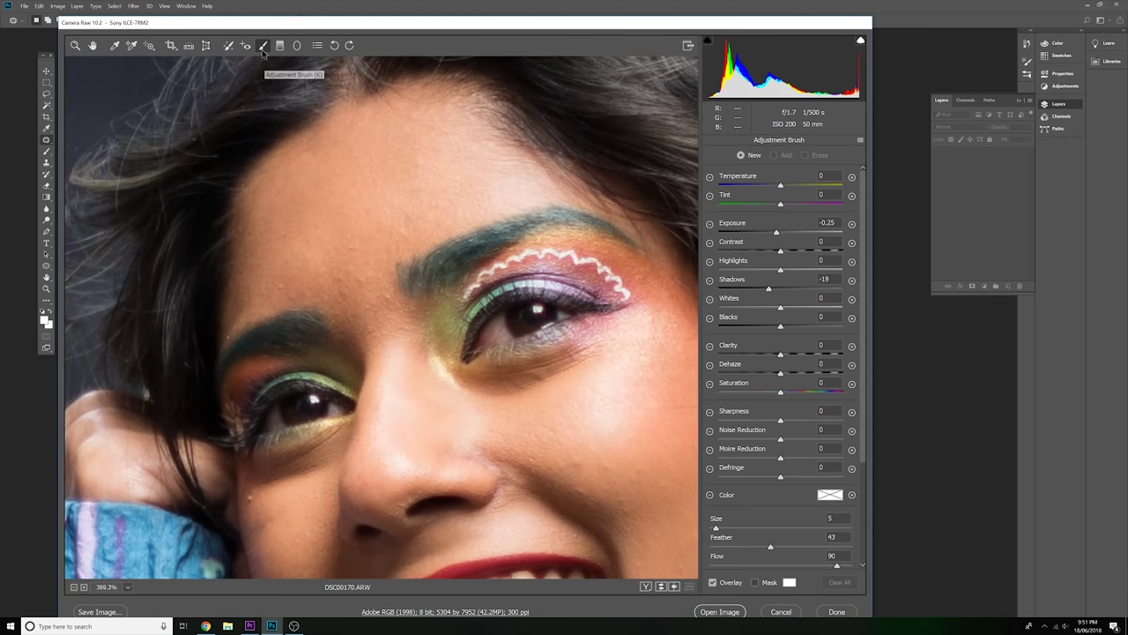
left_click(776, 232)
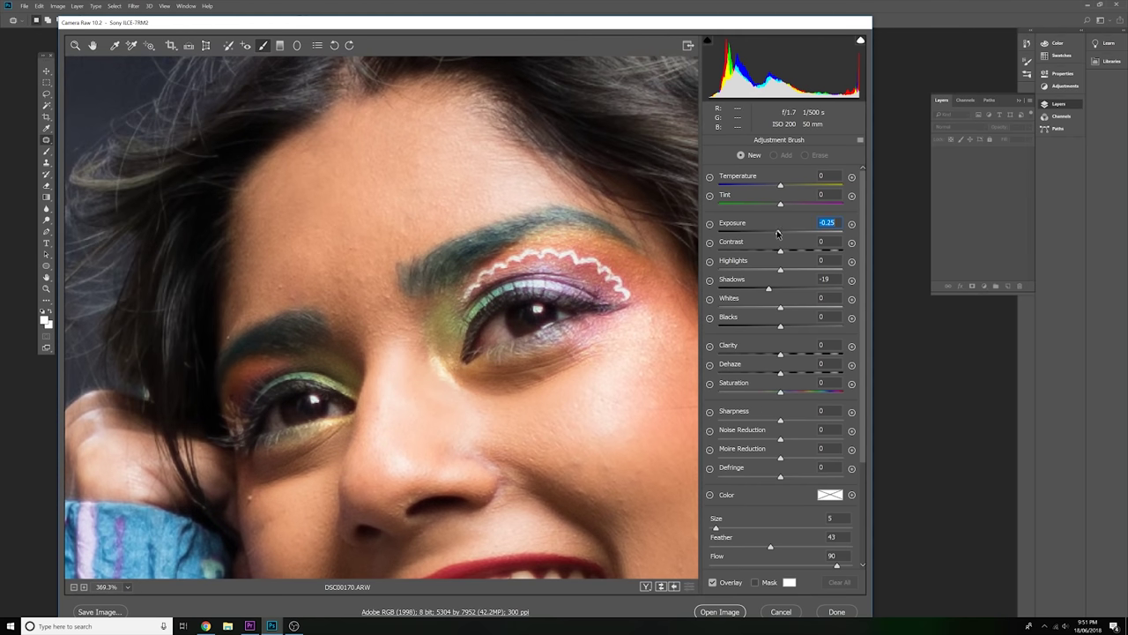
left_click_drag(777, 232, 783, 233)
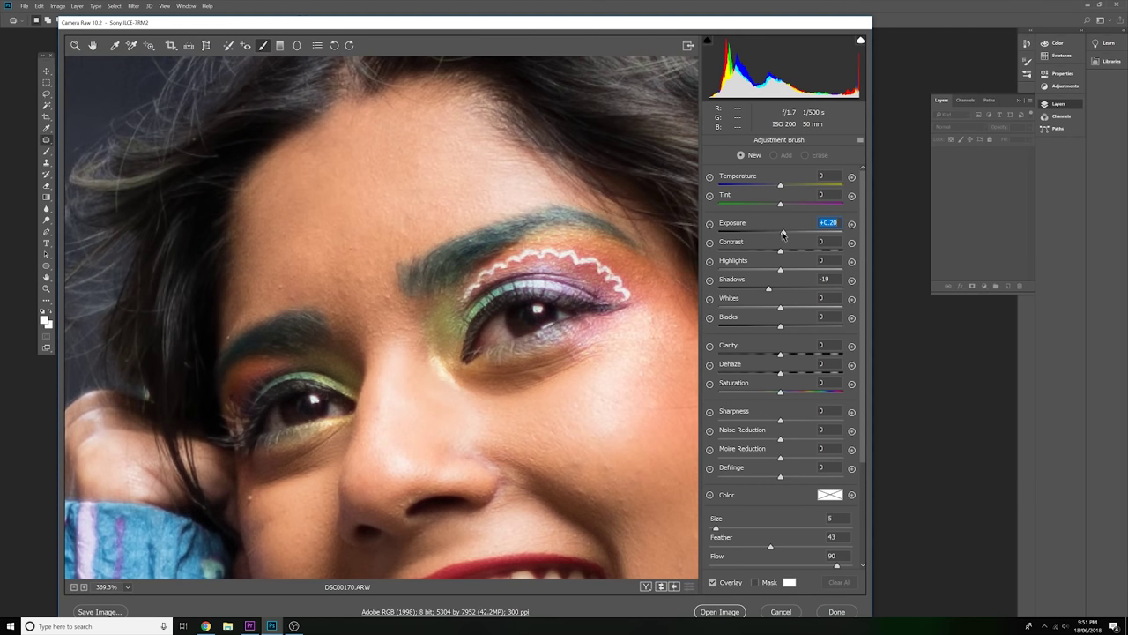
double_click(776, 288)
left_click_drag(780, 355, 785, 358)
- Paint the brush onto the woman's eye and raise its Exposure to +2.40
left_click(503, 323)
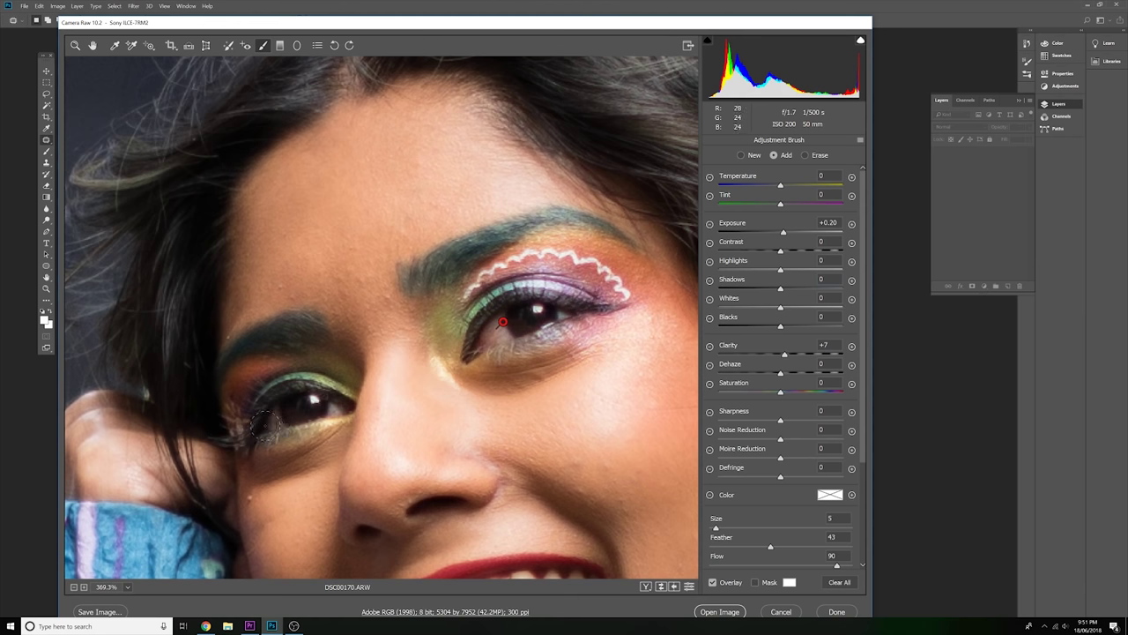
left_click(816, 234)
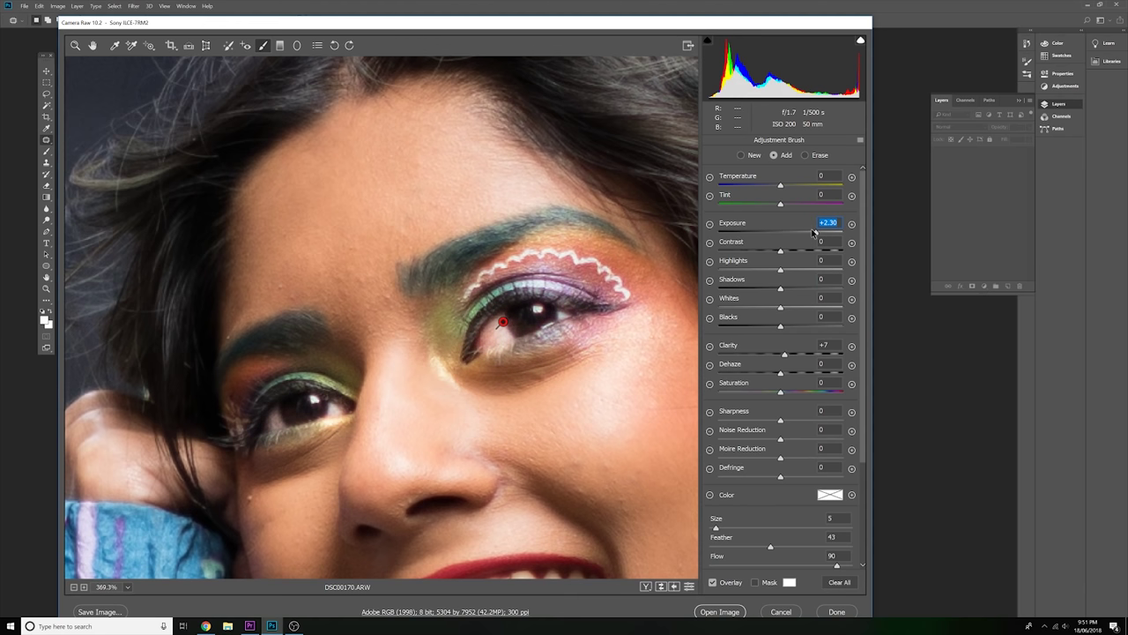
left_click_drag(813, 232, 818, 233)
key("ctrl+0")
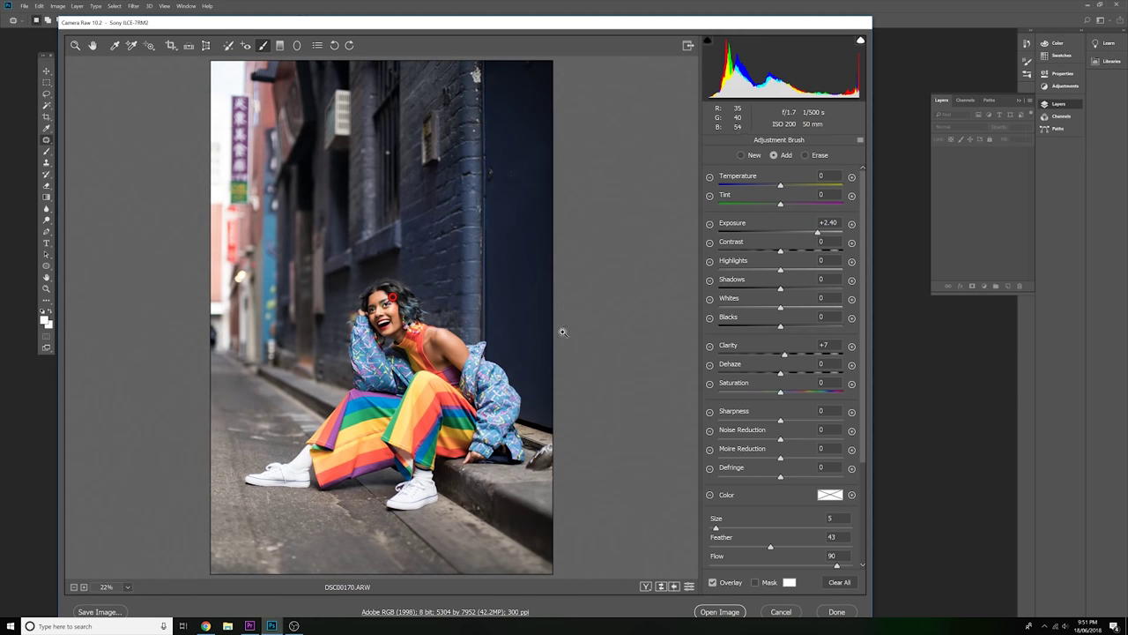
- Dial the brushed eye's Exposure back to -0.20
left_click(790, 233)
left_click_drag(787, 235, 784, 242)
left_click(246, 45)
left_click(263, 45)
- Paint a new brush adjustment over the hair with Exposure -0.20 and Shadows -10
key("ctrl+plus")
key("ctrl+plus")
key("ctrl+plus")
key("ctrl+plus")
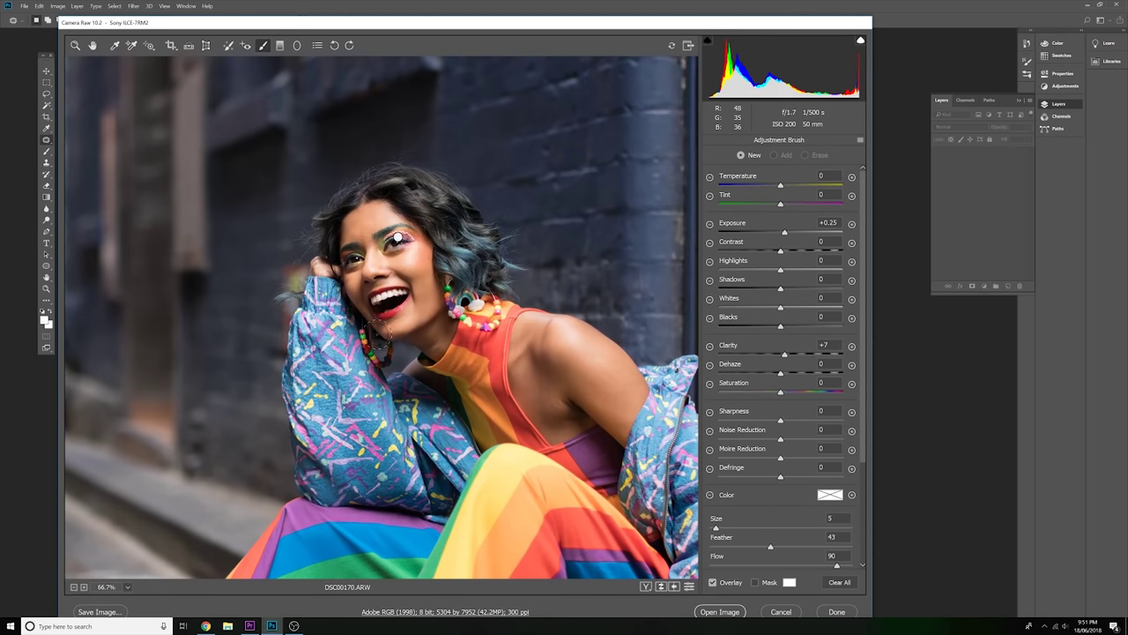
key("ctrl+plus")
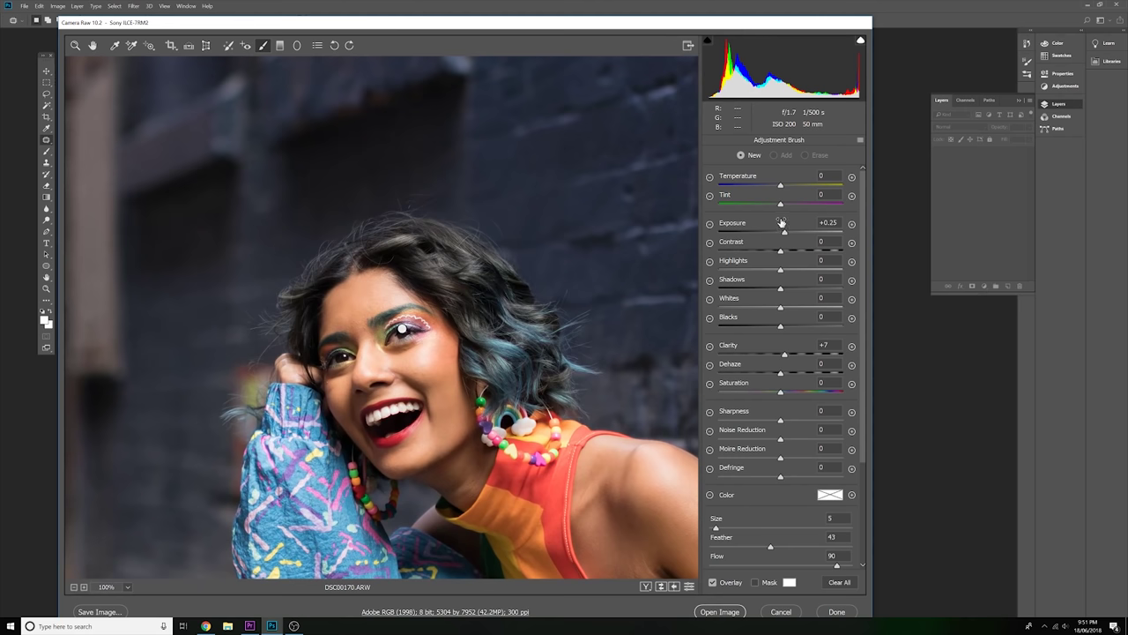
left_click_drag(781, 234, 777, 235)
left_click_drag(780, 288, 775, 288)
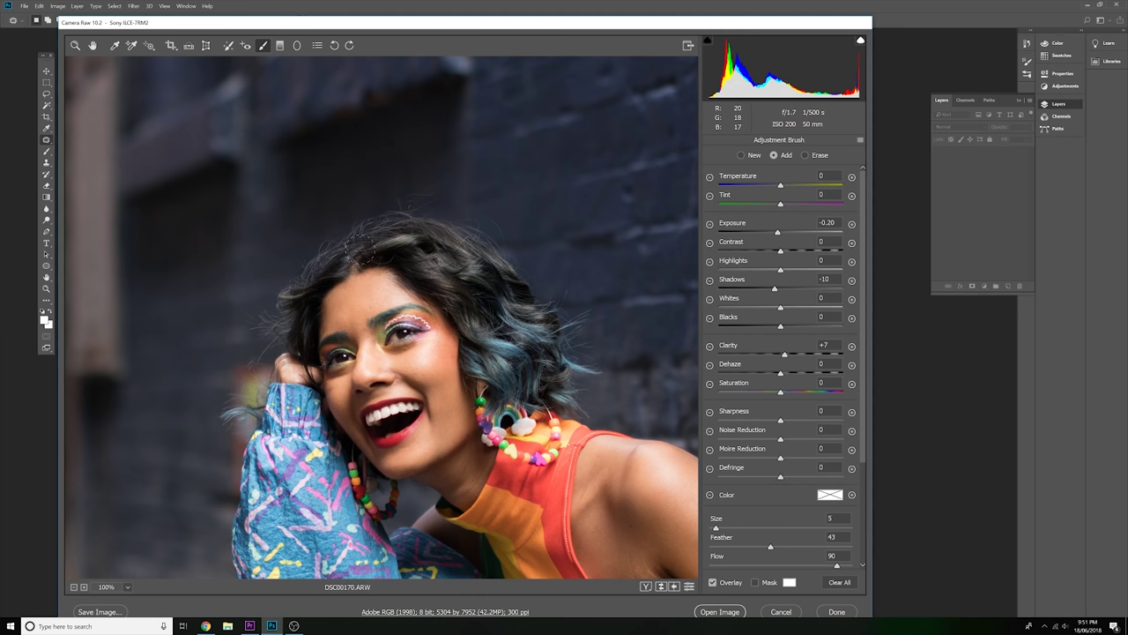
left_click(404, 234)
left_click(720, 232)
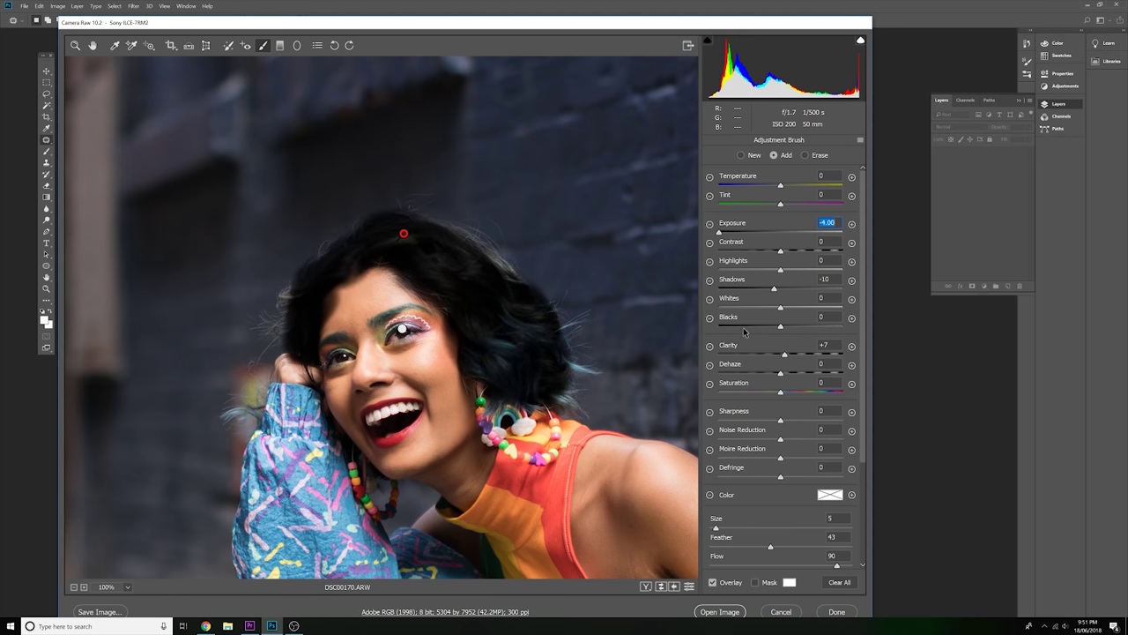
left_click_drag(509, 280, 452, 252)
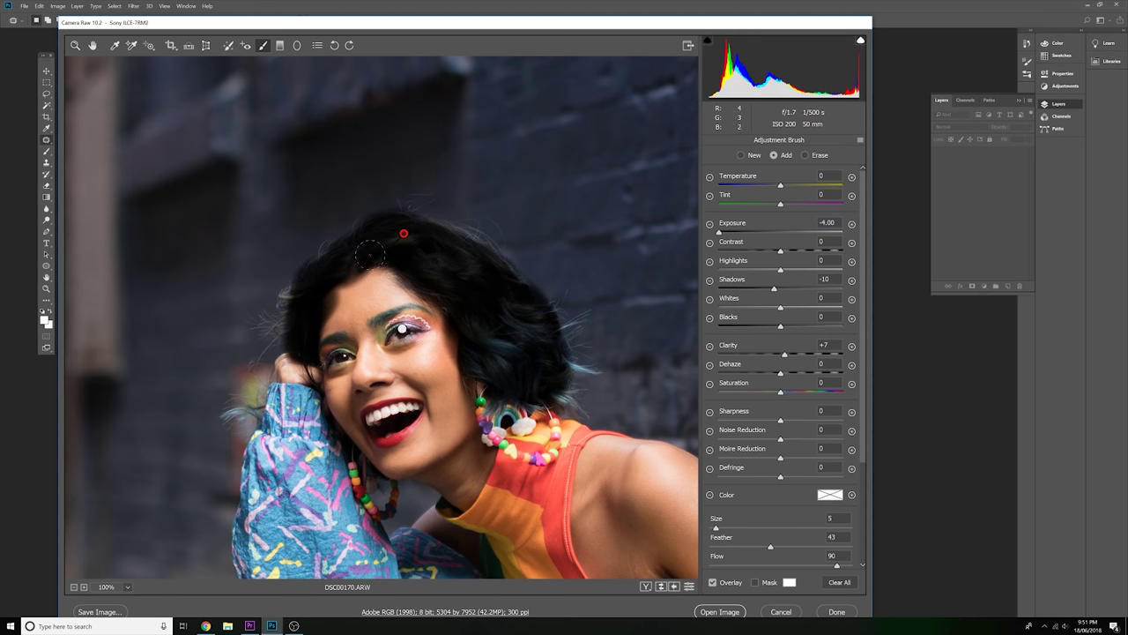
left_click(775, 232)
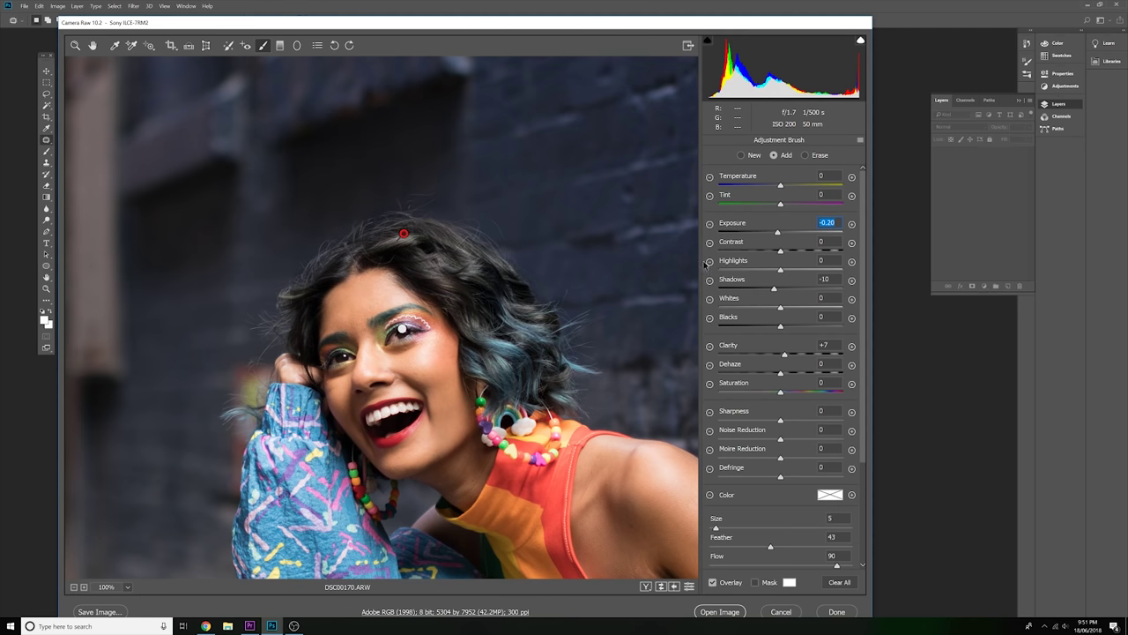
- Shrink the brush to size 4 and reselect the existing eye adjustment pin
key("ctrl+minus")
scroll(582, 273, "down", 1)
scroll(383, 263, "up", 5)
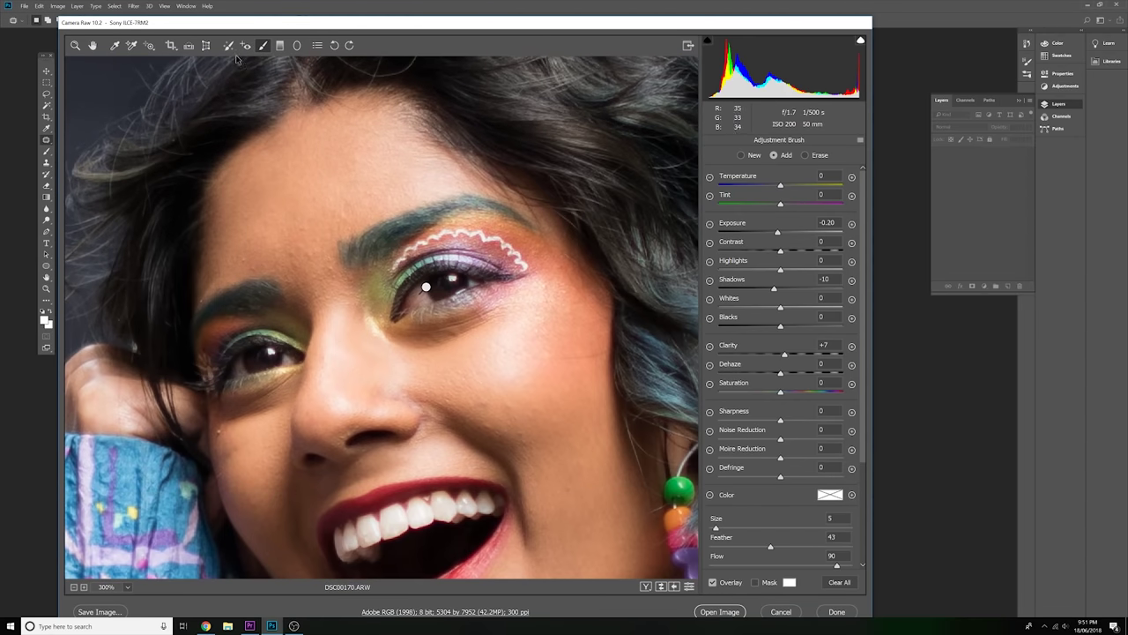
left_click(263, 45)
key("bracketleft")
left_click(493, 263)
scroll(437, 287, "down", 2)
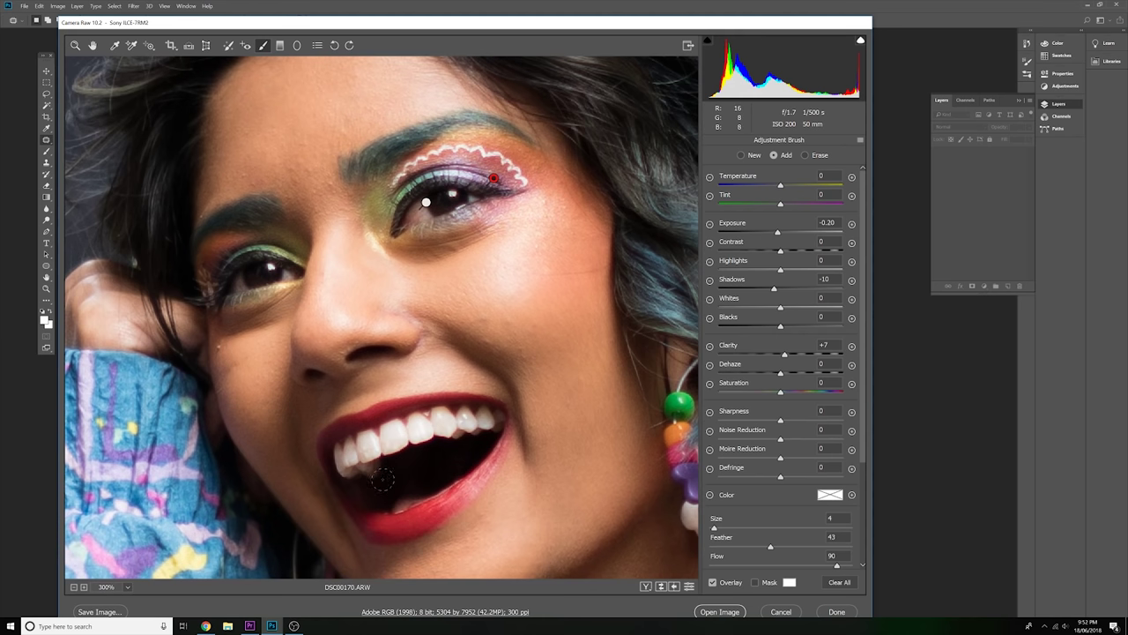
key("ctrl+0")
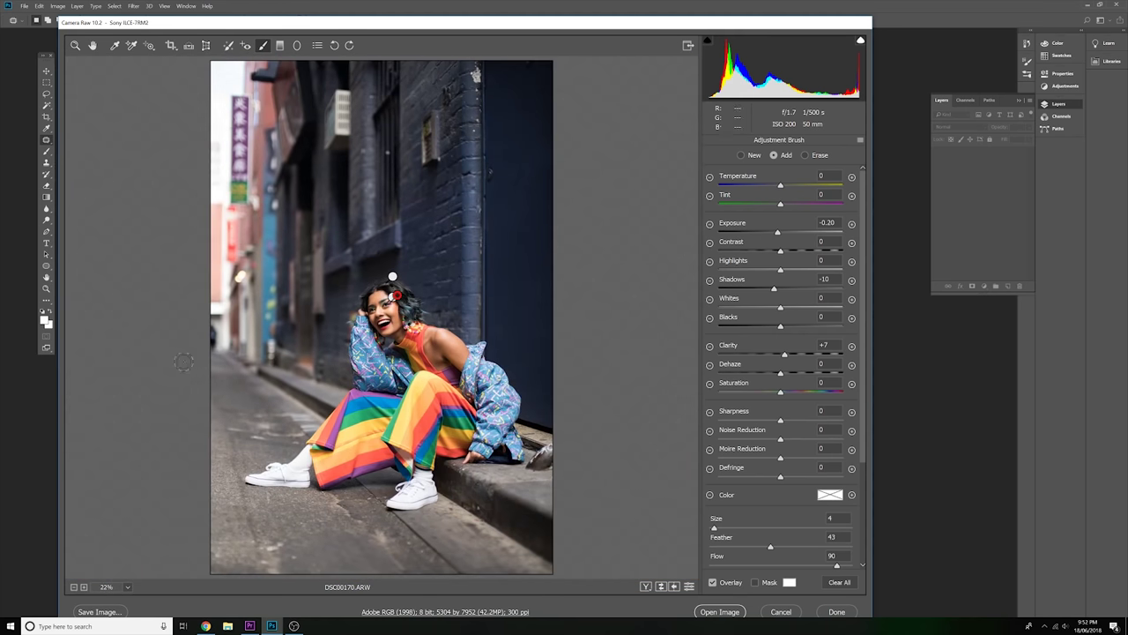
- Set up a new skin brush with Exposure -4.00, Shadows -100, Blacks -100 and Clarity -26
key("ctrl+alt+0")
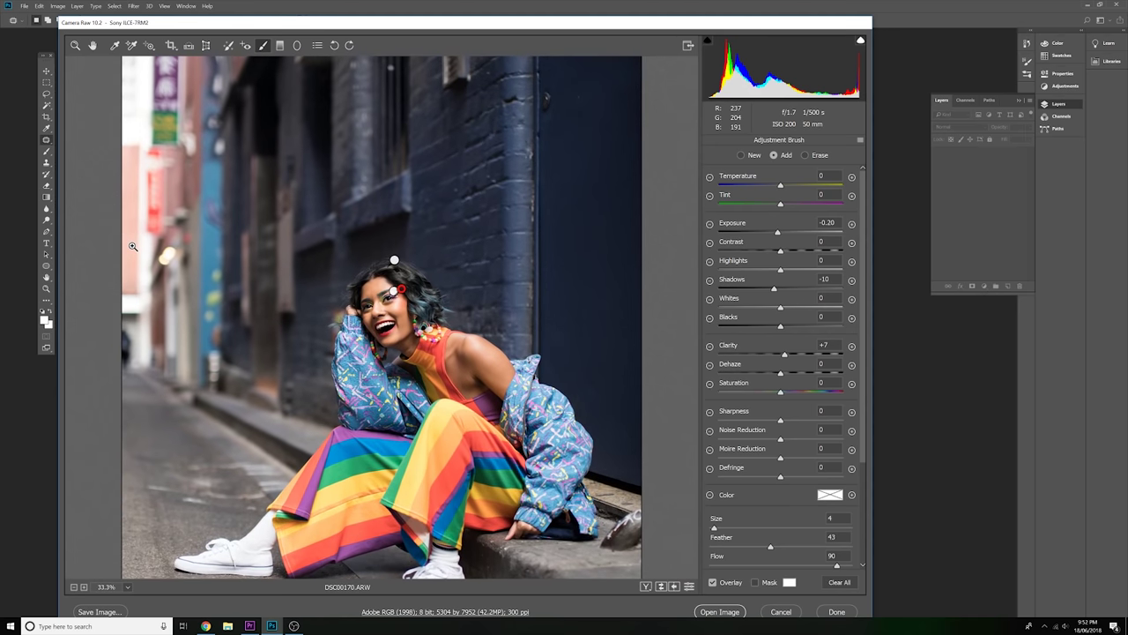
key("k")
key("k")
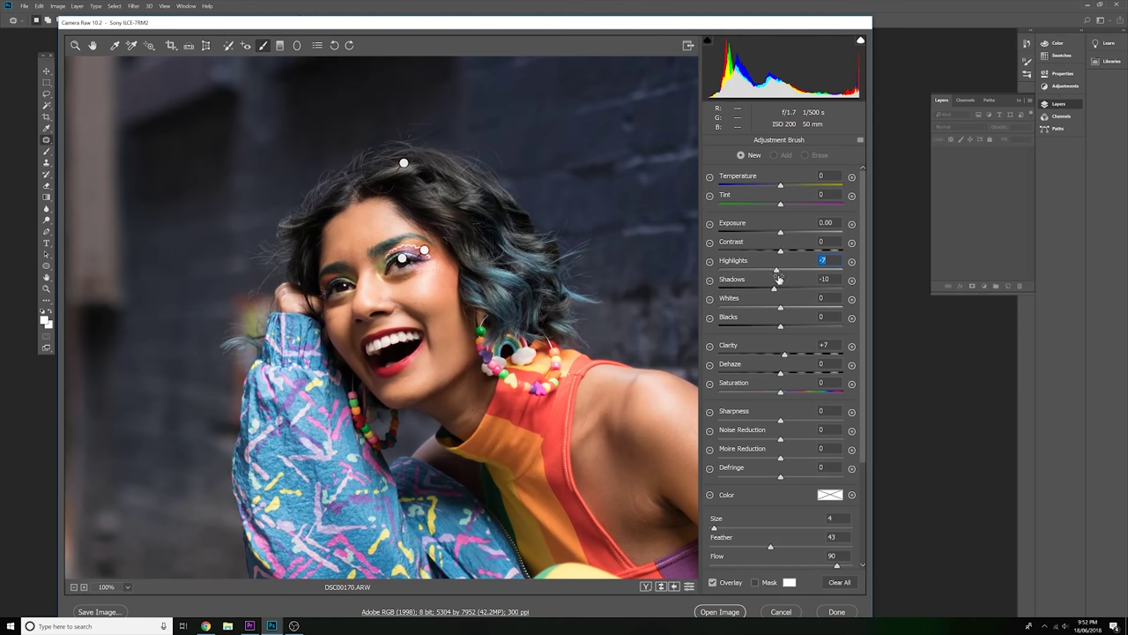
left_click(780, 300)
left_click_drag(724, 291, 708, 290)
left_click_drag(721, 231, 707, 236)
left_click_drag(723, 330, 709, 328)
- Paint the skin mask over the cheeks, chin, jaw, nose and forehead
mouse_move(411, 293)
left_mouse_down()
mouse_move(438, 288)
mouse_move(388, 269)
mouse_move(436, 245)
mouse_move(415, 240)
mouse_move(509, 211)
mouse_move(499, 190)
mouse_move(510, 260)
mouse_move(482, 241)
mouse_move(432, 288)
mouse_move(467, 311)
mouse_move(521, 272)
mouse_move(506, 344)
mouse_move(538, 391)
mouse_move(518, 418)
mouse_move(498, 392)
mouse_move(489, 326)
mouse_move(483, 344)
left_mouse_up()
key("ctrl+equal")
key("bracketright")
key("bracketright")
key("bracketright")
mouse_move(420, 462)
left_mouse_down()
mouse_move(396, 467)
mouse_move(476, 383)
mouse_move(454, 453)
mouse_move(507, 432)
mouse_move(407, 485)
mouse_move(404, 474)
left_mouse_up()
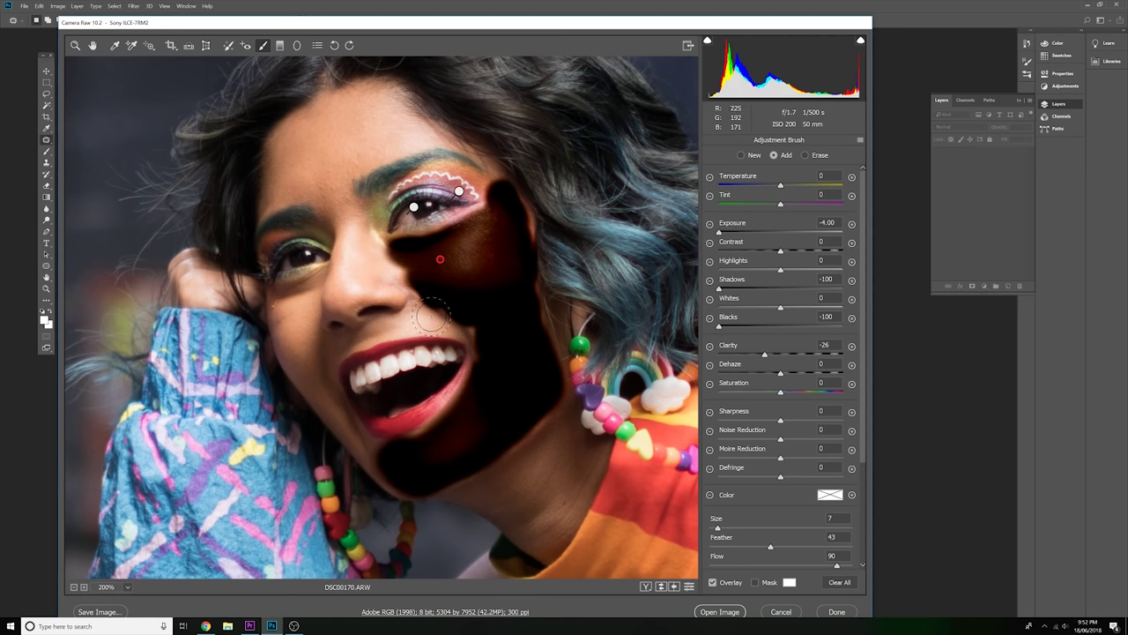
key("bracketleft")
key("bracketleft")
mouse_move(466, 330)
left_mouse_down()
mouse_move(420, 313)
mouse_move(408, 320)
mouse_move(434, 321)
mouse_move(360, 334)
mouse_move(415, 311)
mouse_move(417, 292)
mouse_move(386, 270)
mouse_move(363, 274)
mouse_move(379, 269)
mouse_move(337, 197)
left_mouse_up()
key("bracketleft")
key("bracketleft")
key("bracketright")
key("bracketright")
key("bracketright")
left_click_drag(342, 248, 339, 265)
mouse_move(282, 189)
left_mouse_down()
mouse_move(286, 137)
mouse_move(380, 104)
mouse_move(415, 123)
mouse_move(310, 195)
mouse_move(304, 163)
mouse_move(361, 137)
left_mouse_up()
key("bracketleft")
mouse_move(300, 304)
left_mouse_down()
mouse_move(304, 334)
mouse_move(285, 328)
mouse_move(308, 370)
mouse_move(306, 357)
mouse_move(344, 341)
mouse_move(327, 352)
mouse_move(330, 393)
mouse_move(282, 346)
mouse_move(374, 455)
left_mouse_up()
key("bracketleft")
- Extend the skin mask along the neck, armpit, upper arm and shoulder
scroll(374, 455, "down", 3)
mouse_move(467, 386)
left_mouse_down()
mouse_move(538, 350)
mouse_move(571, 311)
mouse_move(594, 338)
mouse_move(578, 381)
mouse_move(557, 427)
mouse_move(500, 395)
mouse_move(566, 344)
mouse_move(544, 411)
mouse_move(553, 380)
mouse_move(523, 424)
left_mouse_up()
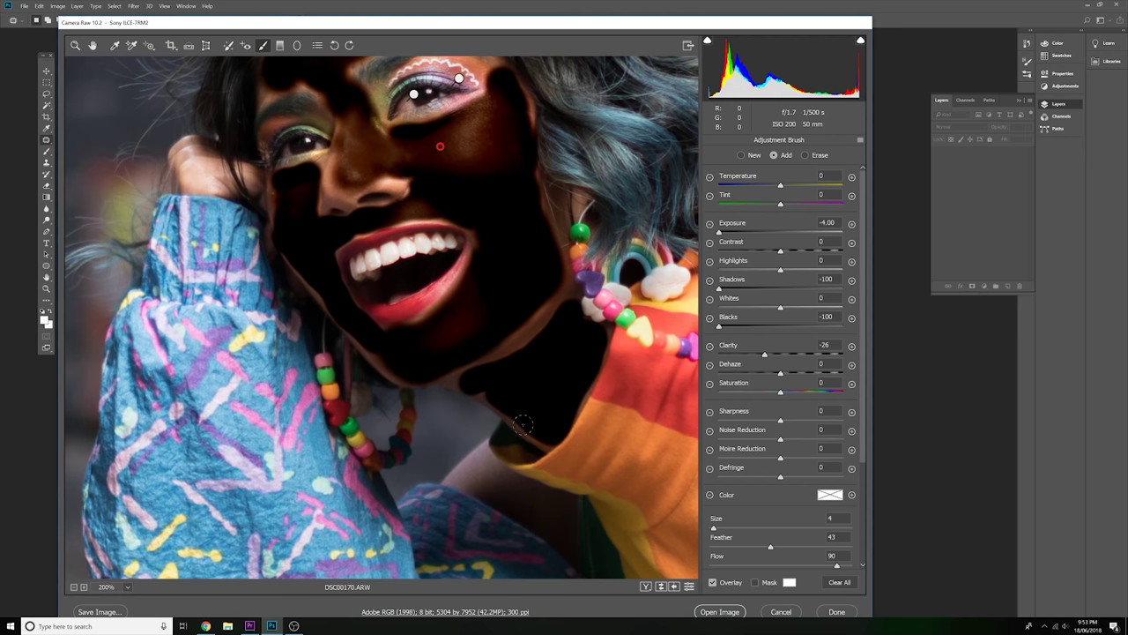
key("ctrl+minus")
key("ctrl+minus")
scroll(529, 370, "down", 2)
key("ctrl+plus")
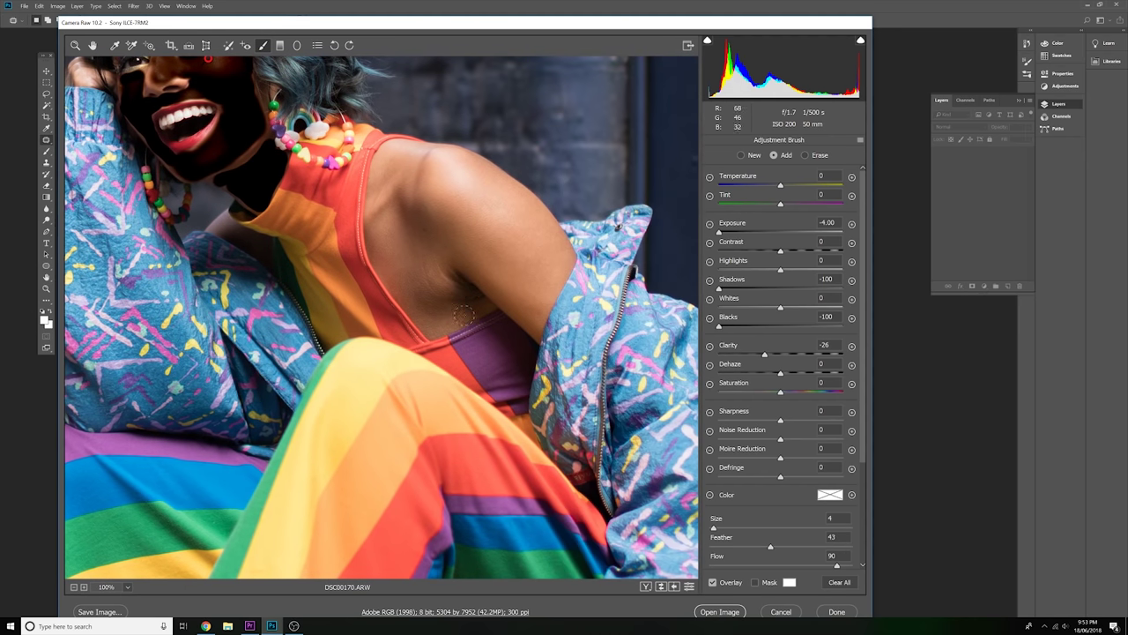
mouse_move(463, 314)
left_mouse_down()
mouse_move(418, 308)
mouse_move(402, 280)
mouse_move(382, 236)
mouse_move(388, 213)
mouse_move(416, 284)
mouse_move(435, 264)
mouse_move(437, 238)
mouse_move(433, 290)
left_mouse_up()
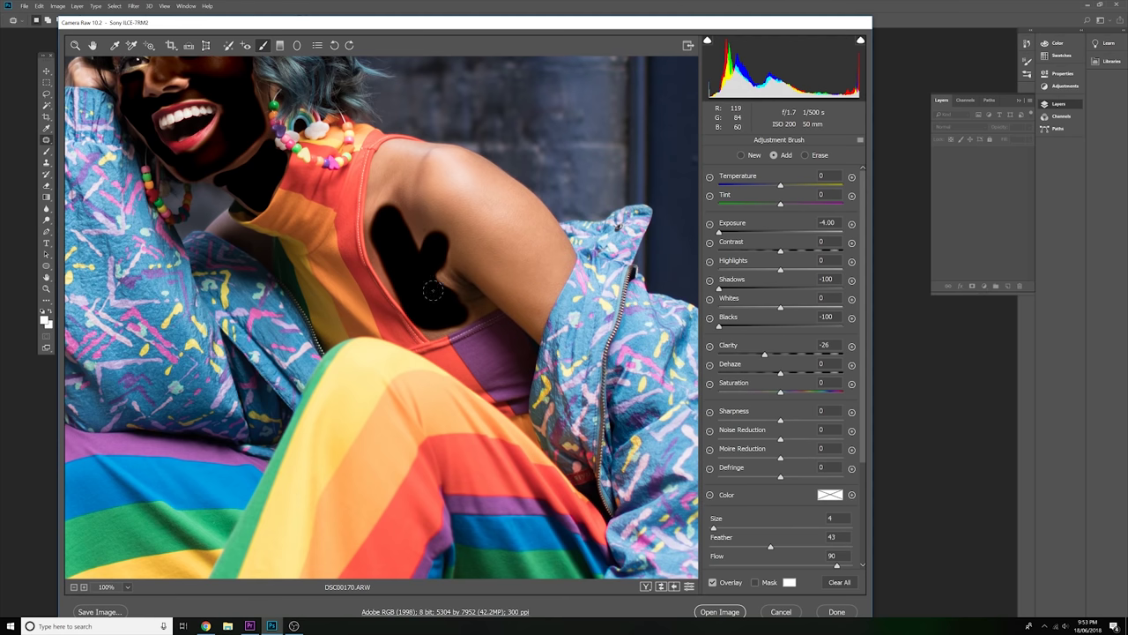
key("bracketright")
key("bracketright")
key("bracketright")
mouse_move(450, 211)
left_mouse_down()
mouse_move(472, 187)
mouse_move(518, 216)
mouse_move(536, 284)
mouse_move(457, 217)
mouse_move(525, 299)
mouse_move(539, 261)
mouse_move(504, 275)
mouse_move(454, 257)
left_mouse_up()
scroll(454, 257, "up", 1)
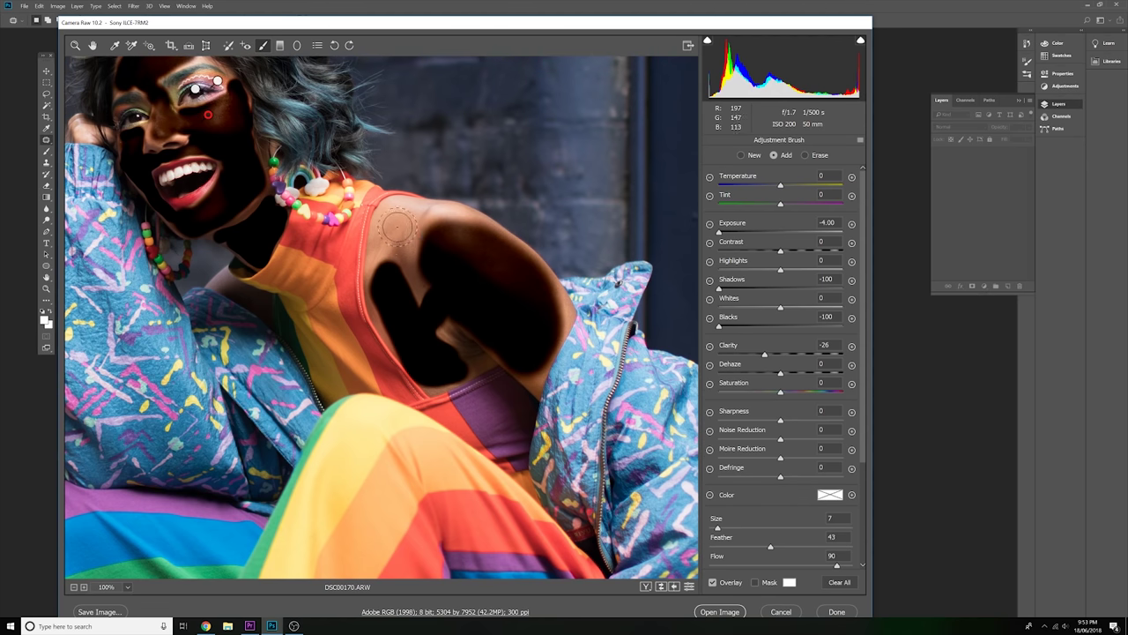
left_click_drag(396, 231, 414, 251)
scroll(415, 251, "up", 1)
key("bracketleft")
key("bracketleft")
key("bracketleft")
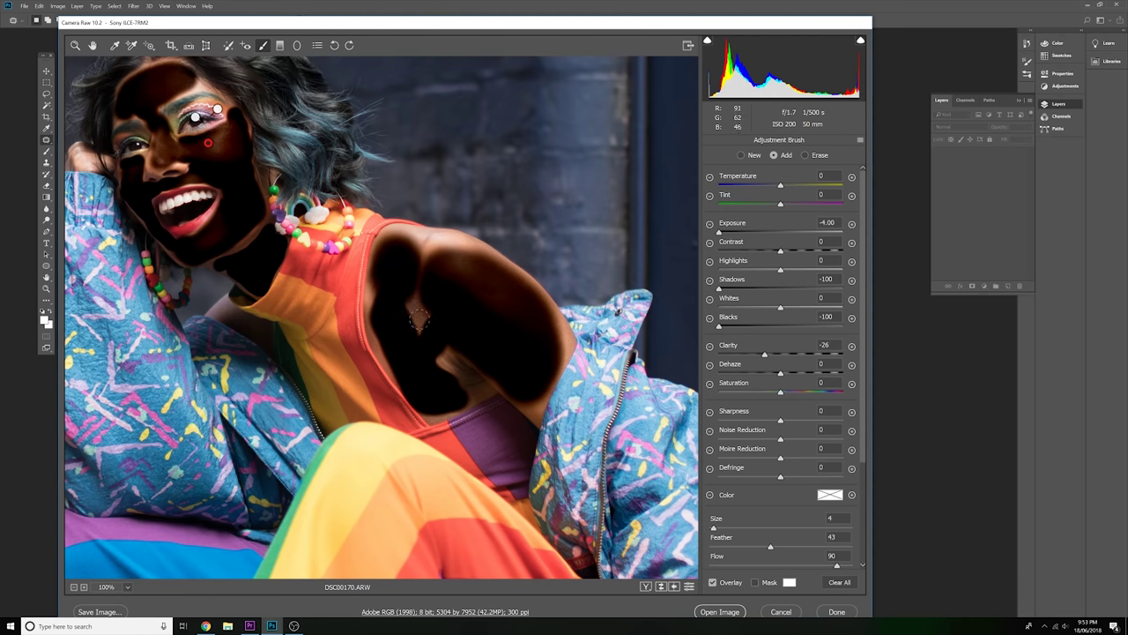
key("ctrl+0")
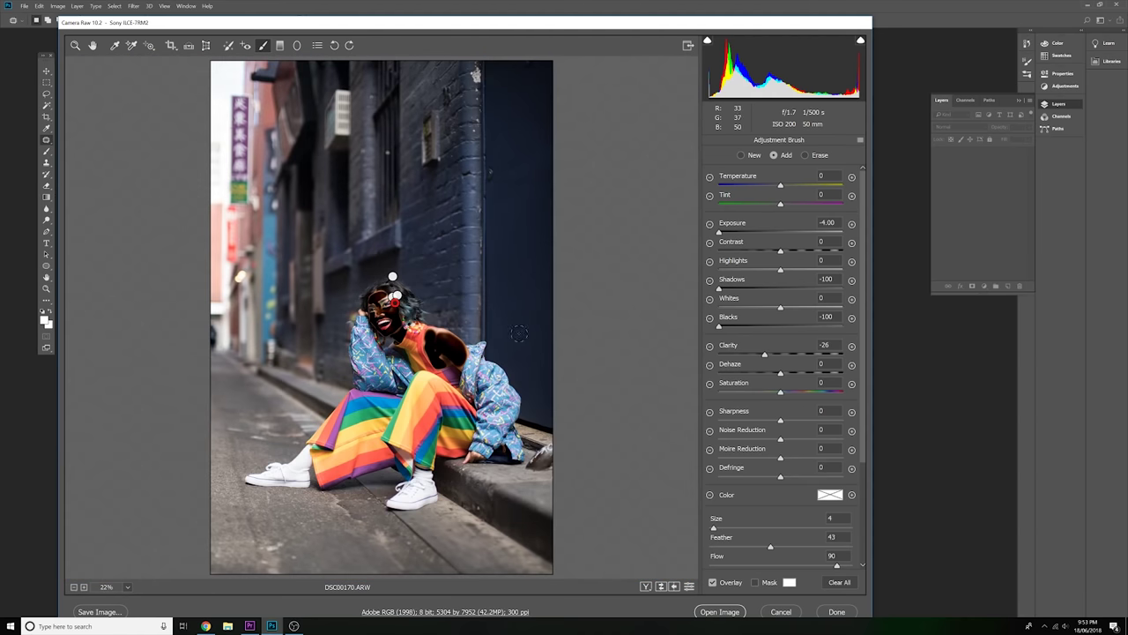
- Reset the skin brush's Blacks, Shadows and Exposure to 0, and set Clarity to -29
key("ctrl+plus")
key("ctrl+plus")
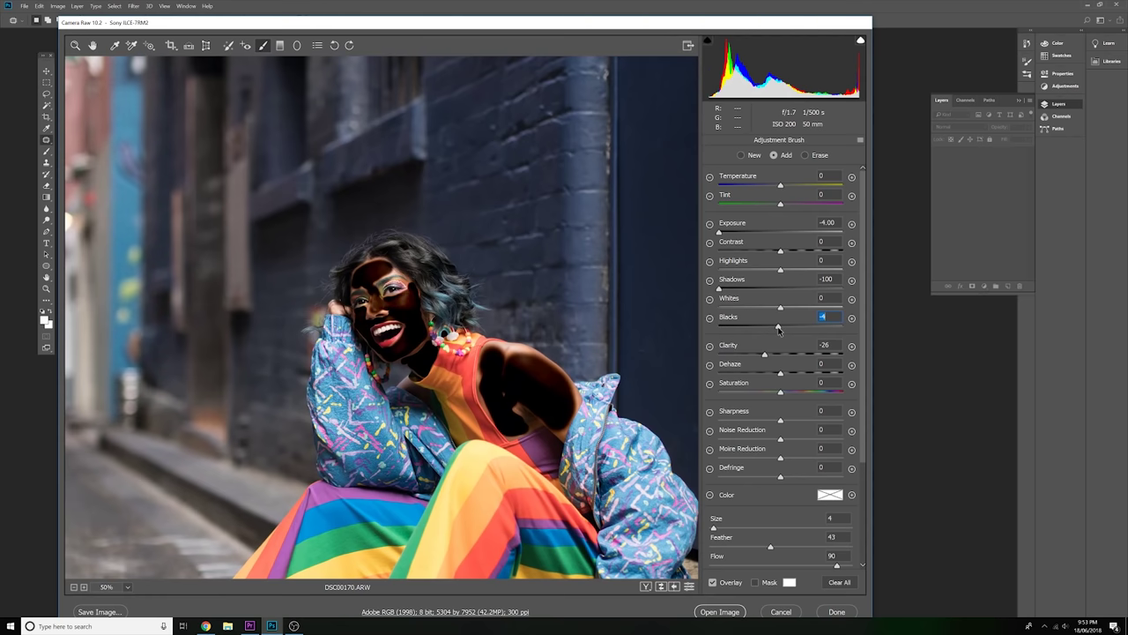
left_click(781, 328)
double_click(780, 328)
double_click(780, 289)
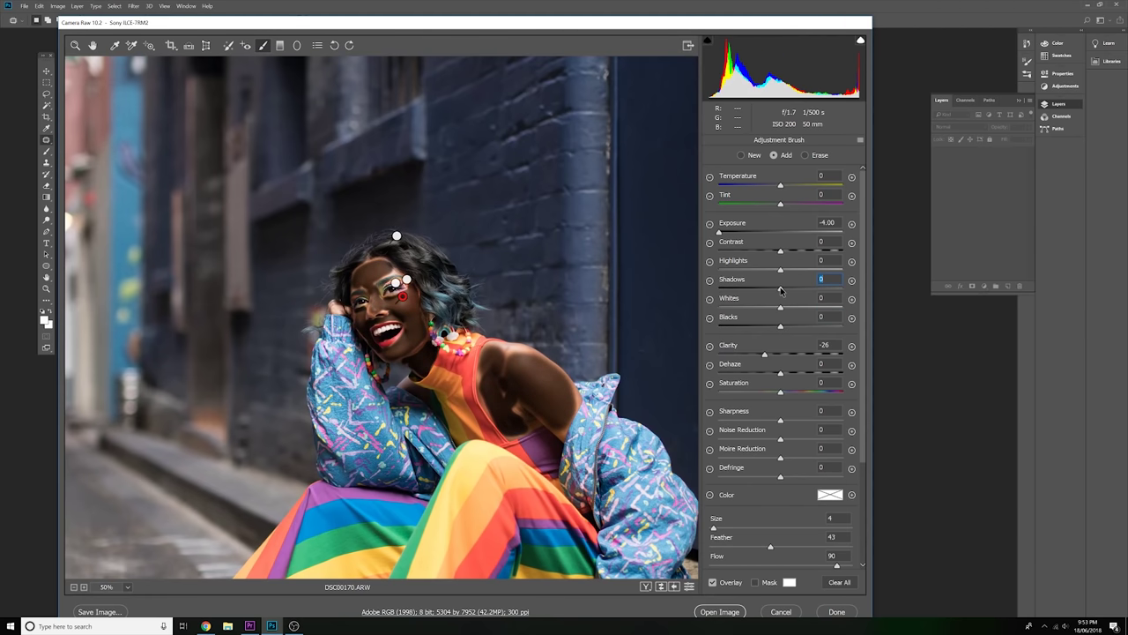
left_click(780, 232)
left_click_drag(780, 235, 785, 235)
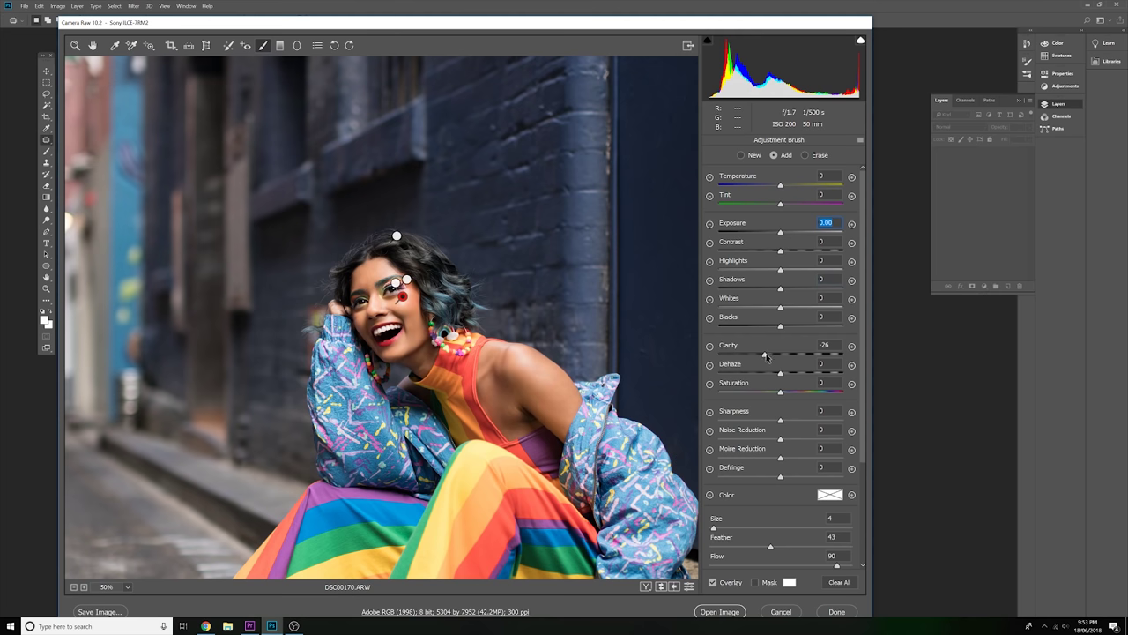
mouse_move(765, 356)
left_mouse_down()
mouse_move(859, 360)
mouse_move(647, 357)
mouse_move(859, 356)
mouse_move(761, 361)
left_mouse_up()
scroll(527, 294, "down", 4)
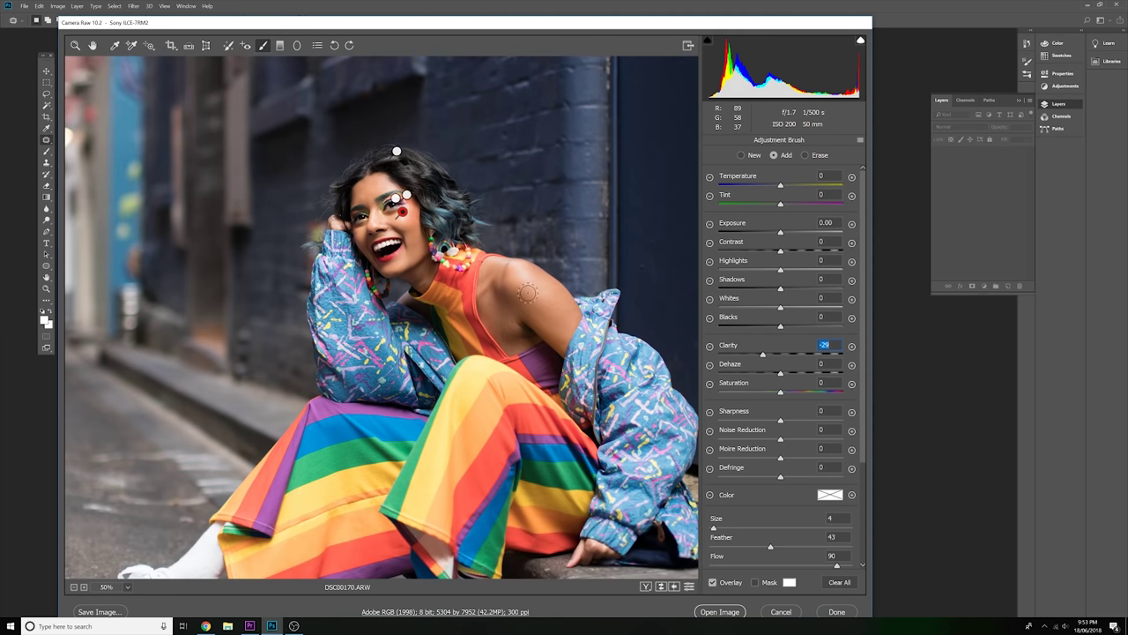
key("ctrl+0")
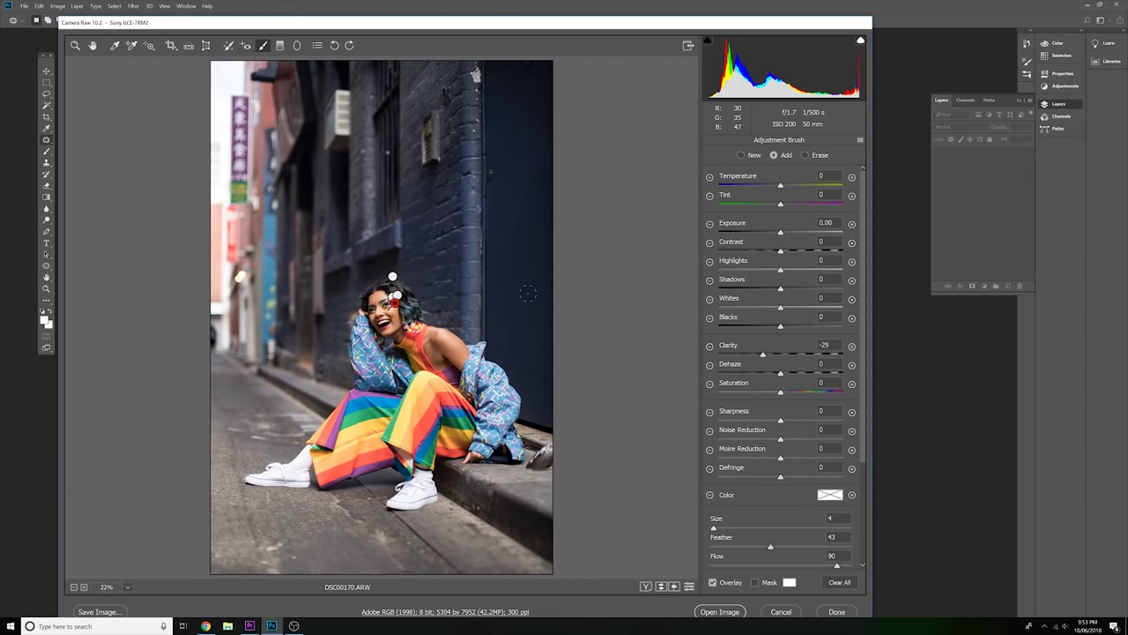
left_click(93, 45)
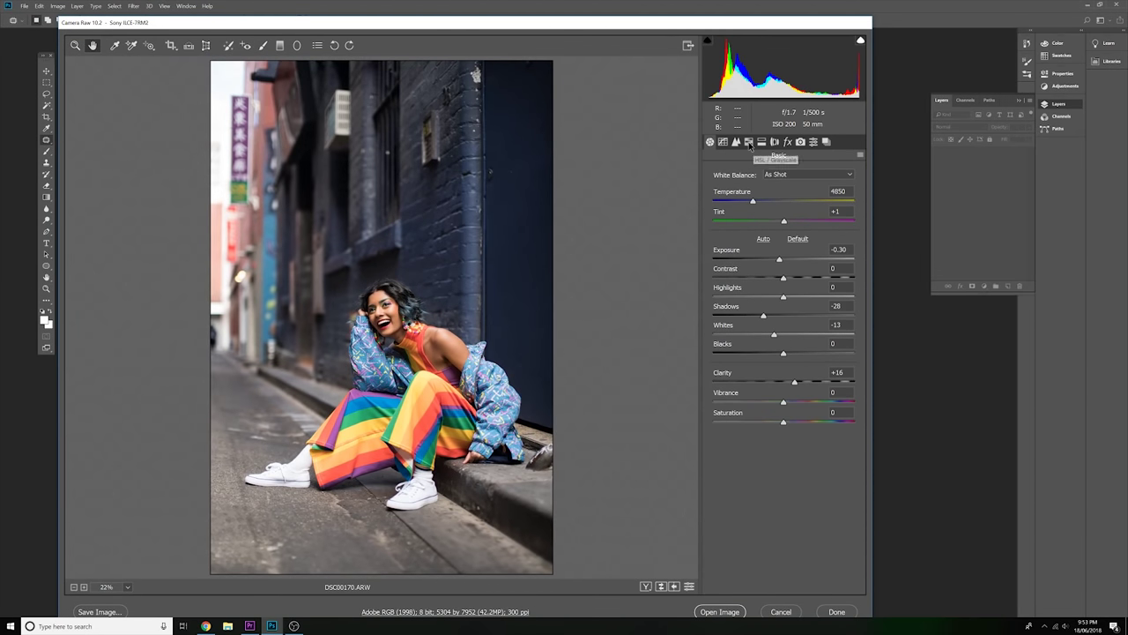
- Set HSL saturation: Yellows +40, Greens +43, Aquas +43, Blues +31, Purples +40, Magentas +40
left_click(749, 141)
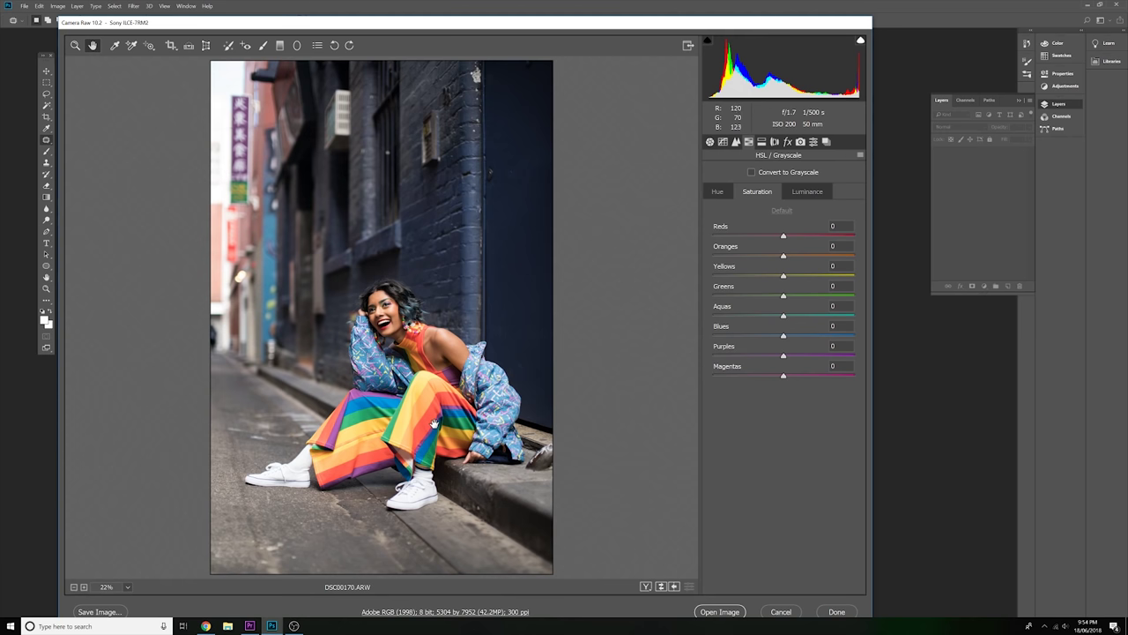
left_click(812, 276)
left_click(813, 296)
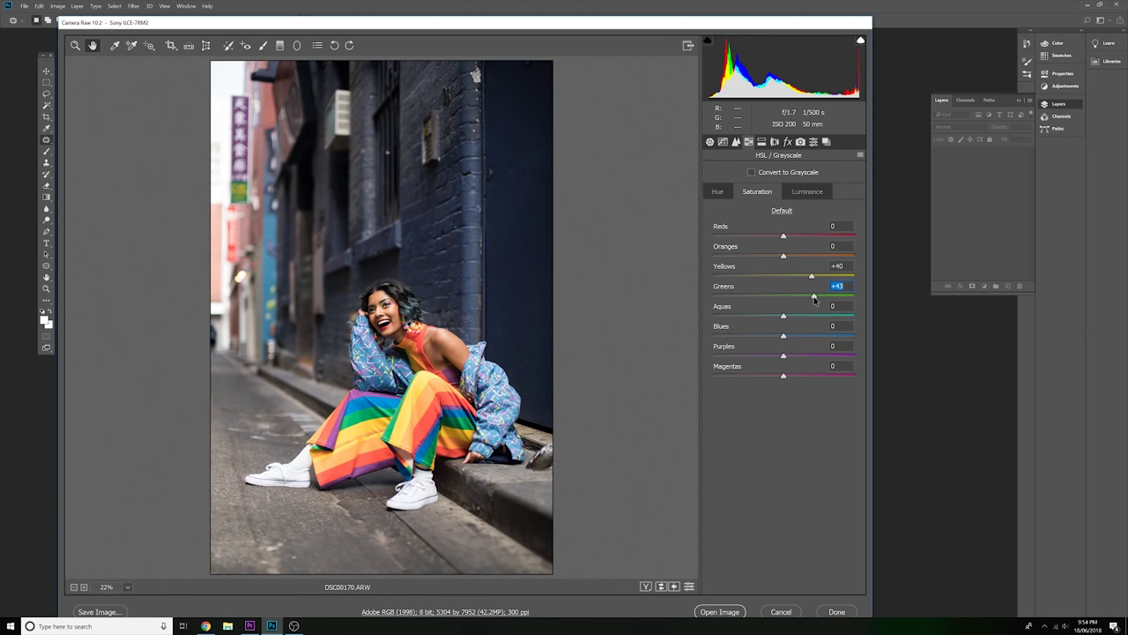
left_click(813, 316)
left_click(811, 336)
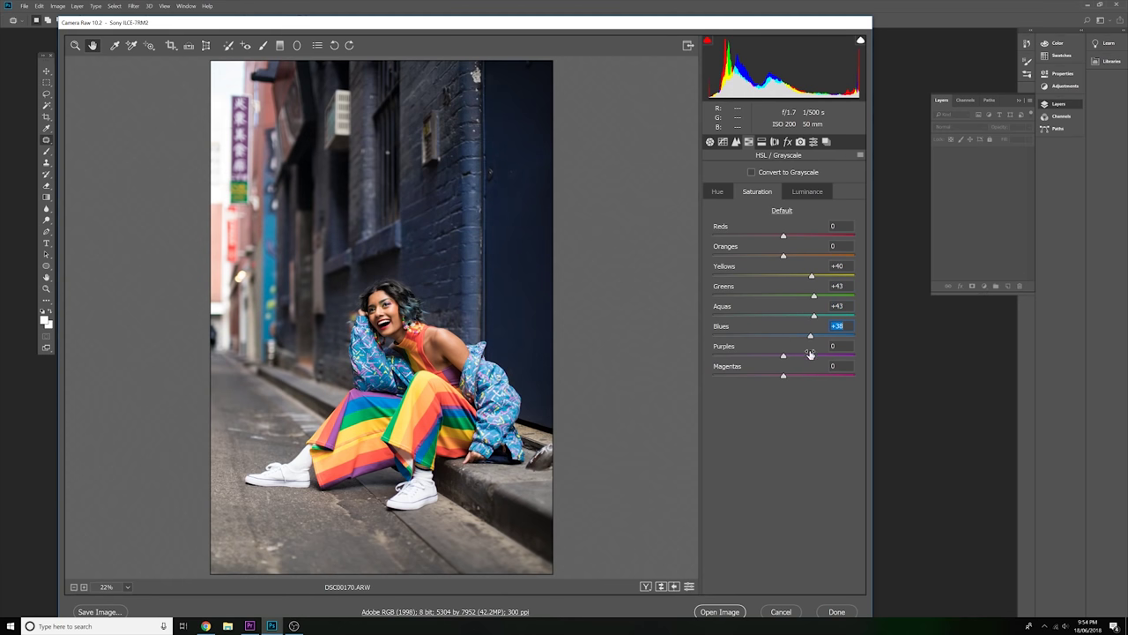
left_click(812, 356)
left_click(812, 376)
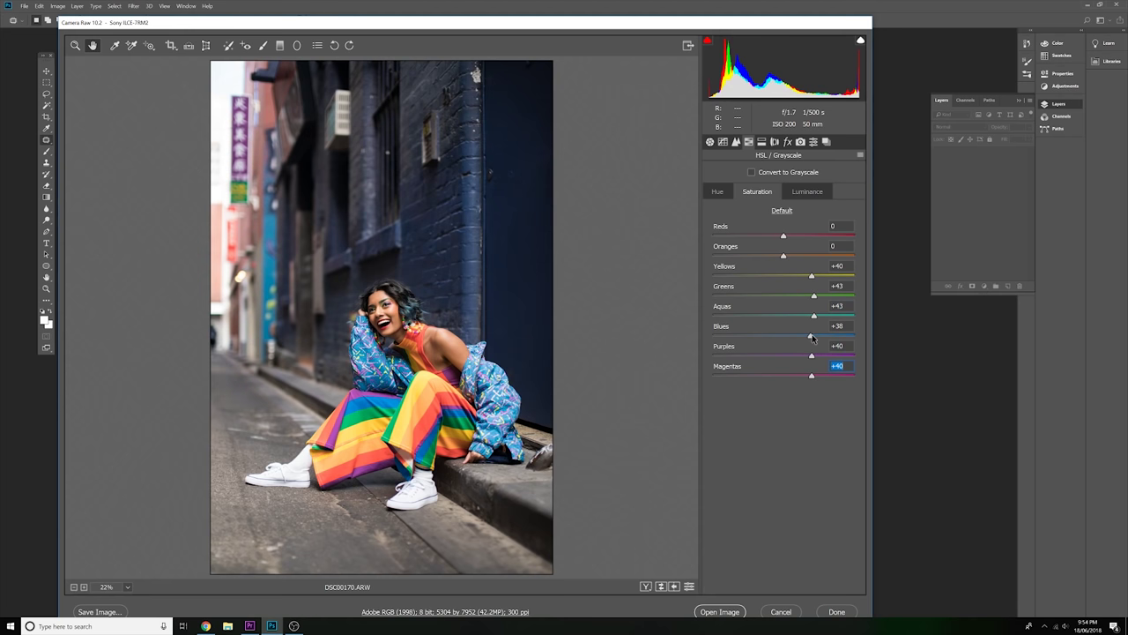
left_click(713, 336)
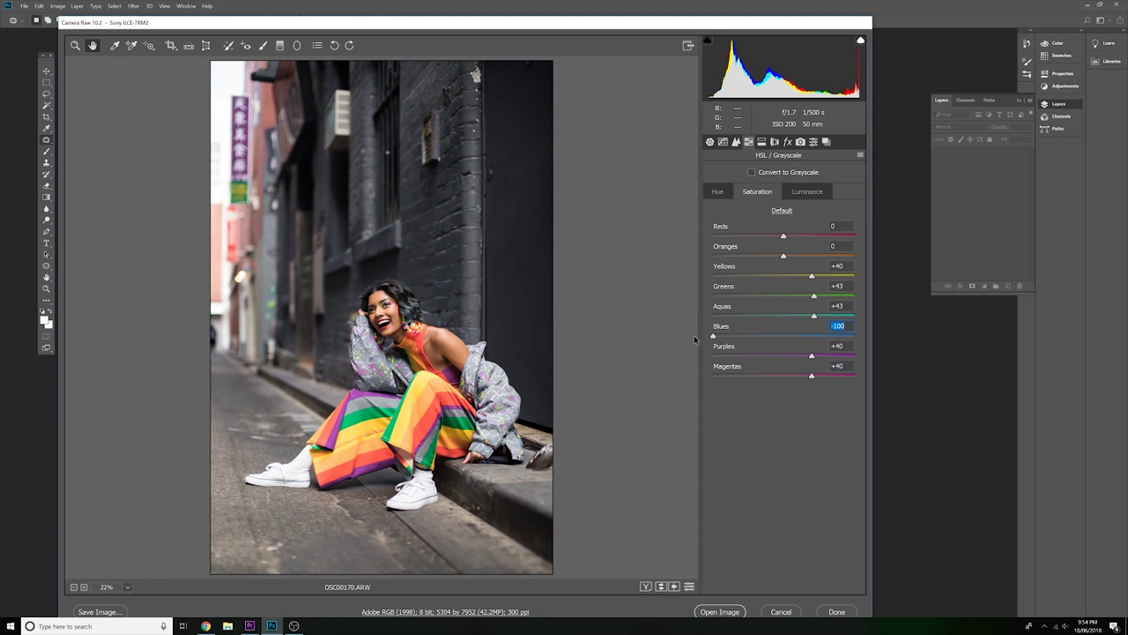
mouse_move(802, 331)
left_mouse_down()
mouse_move(915, 340)
mouse_move(758, 339)
mouse_move(821, 339)
mouse_move(804, 340)
left_mouse_up()
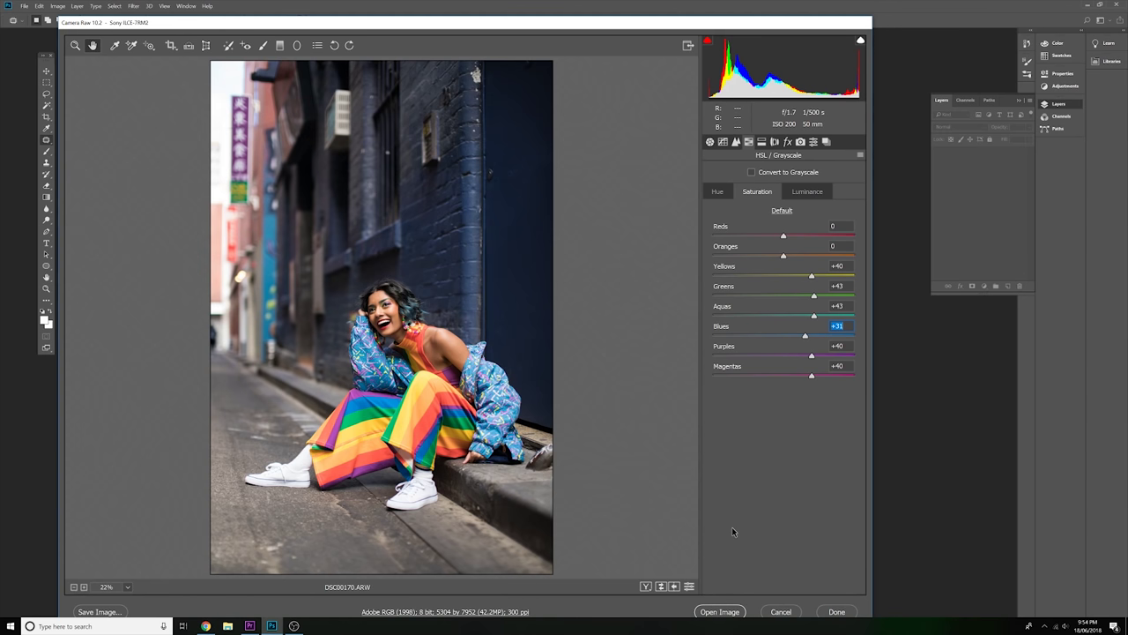
- Open the adjusted DSC00170.ARW in Photoshop, zoomed in on the face
left_click(724, 611)
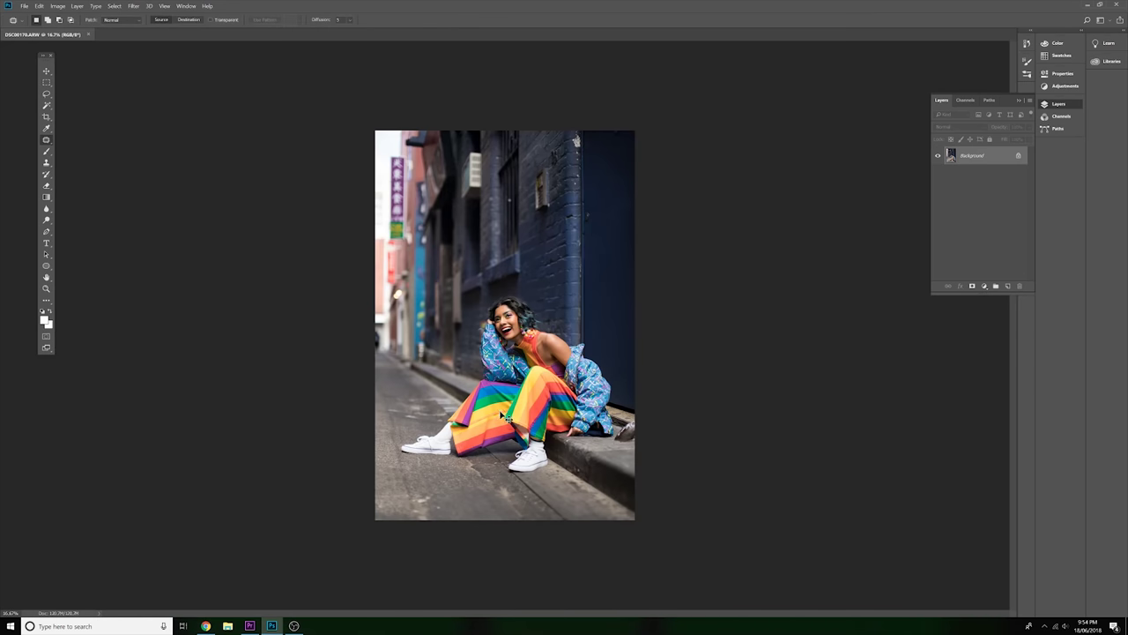
key("ctrl+plus")
key("ctrl+plus")
key("ctrl+plus")
key("ctrl+plus")
key("ctrl+plus")
key("ctrl+plus")
key("ctrl+plus")
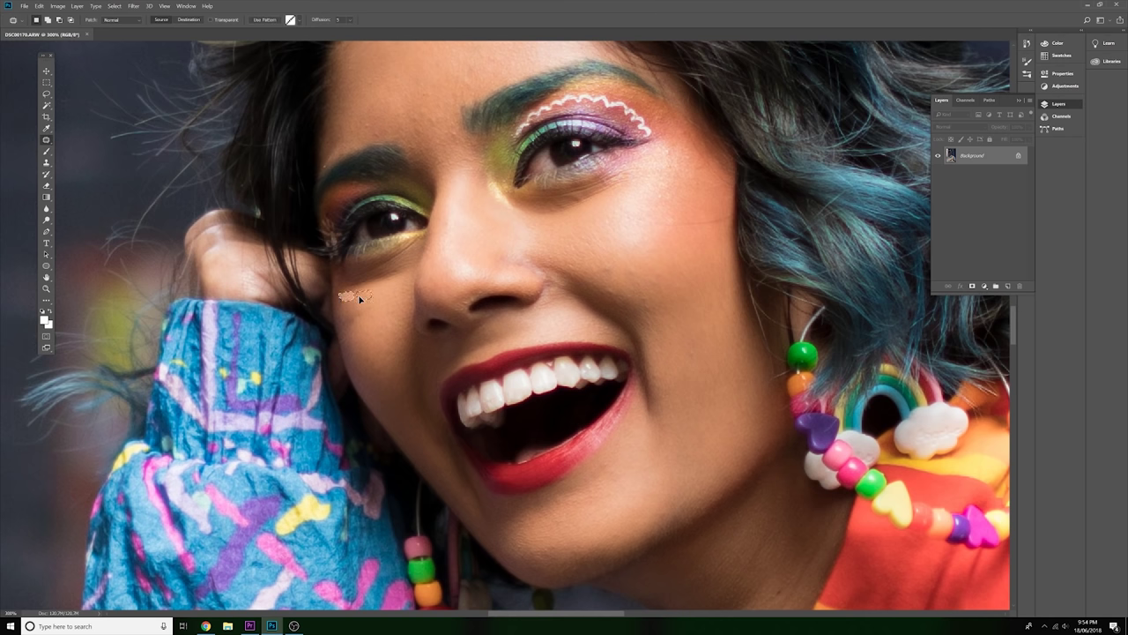
scroll(378, 338, "up", 2)
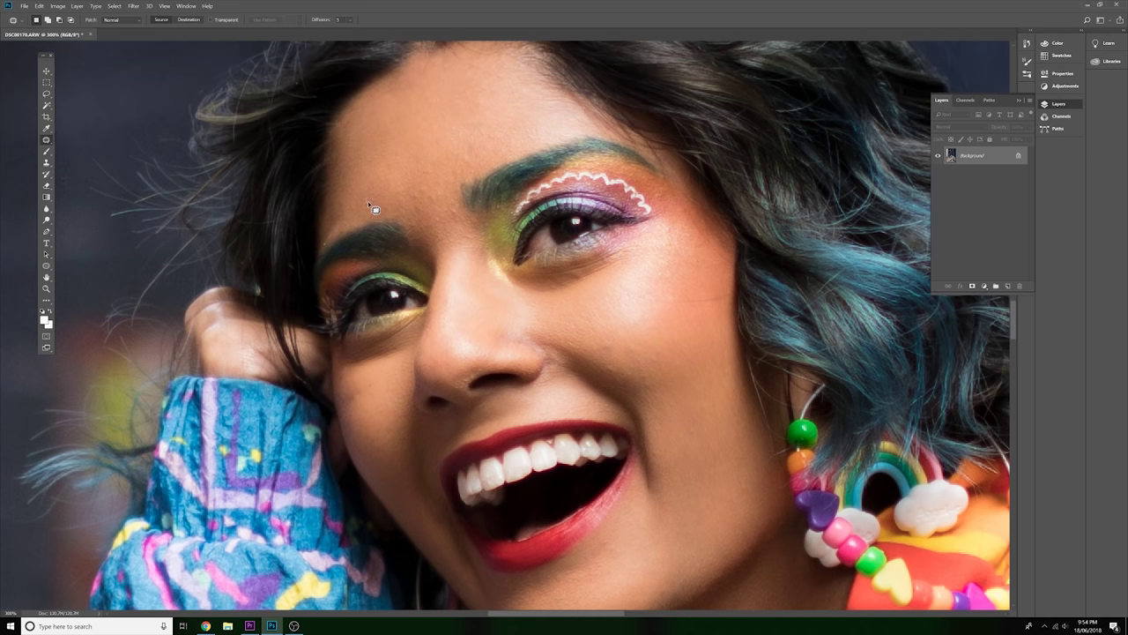
- Patch away the small blemishes near the woman's brow
left_click_drag(367, 212, 369, 207)
key("ctrl+d")
left_click_drag(386, 210, 373, 202)
key("ctrl+d")
mouse_move(437, 175)
left_mouse_down()
mouse_move(428, 159)
mouse_move(374, 146)
left_mouse_up()
key("ctrl+d")
scroll(449, 211, "up", 1)
key("ctrl+d")
left_click_drag(431, 214, 432, 206)
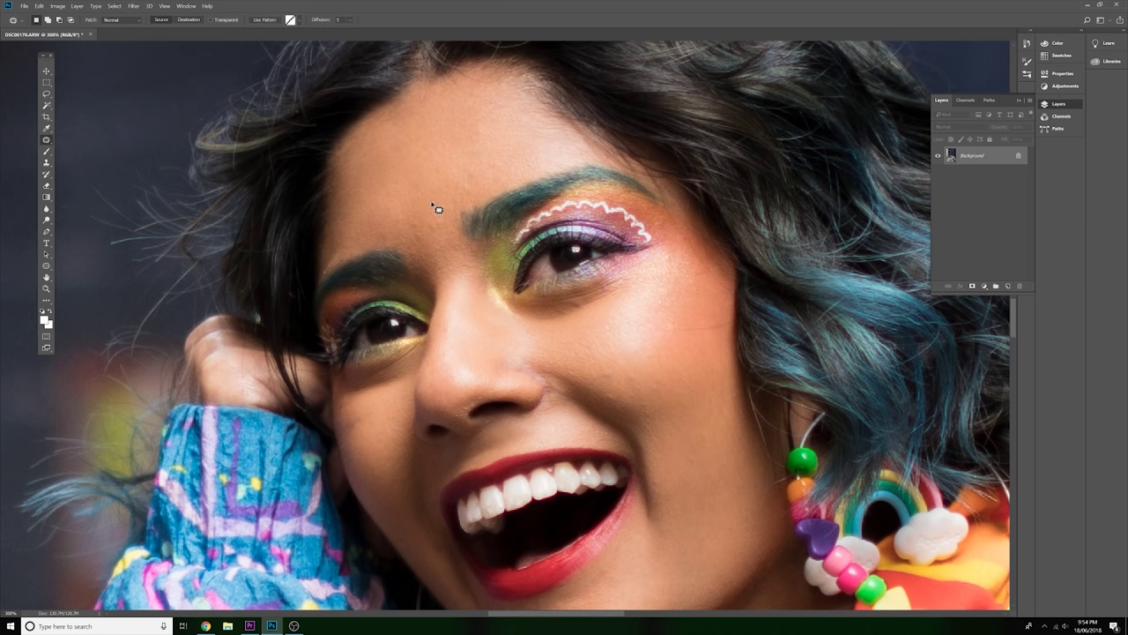
key("ctrl+d")
scroll(460, 275, "down", 1)
- Patch a small blemish on the cheek and dismiss the warning messages
mouse_move(652, 349)
left_mouse_down()
mouse_move(640, 347)
mouse_move(649, 370)
left_mouse_up()
key("ctrl+d")
key("ctrl+d")
scroll(652, 358, "down", 1)
key("ctrl+d")
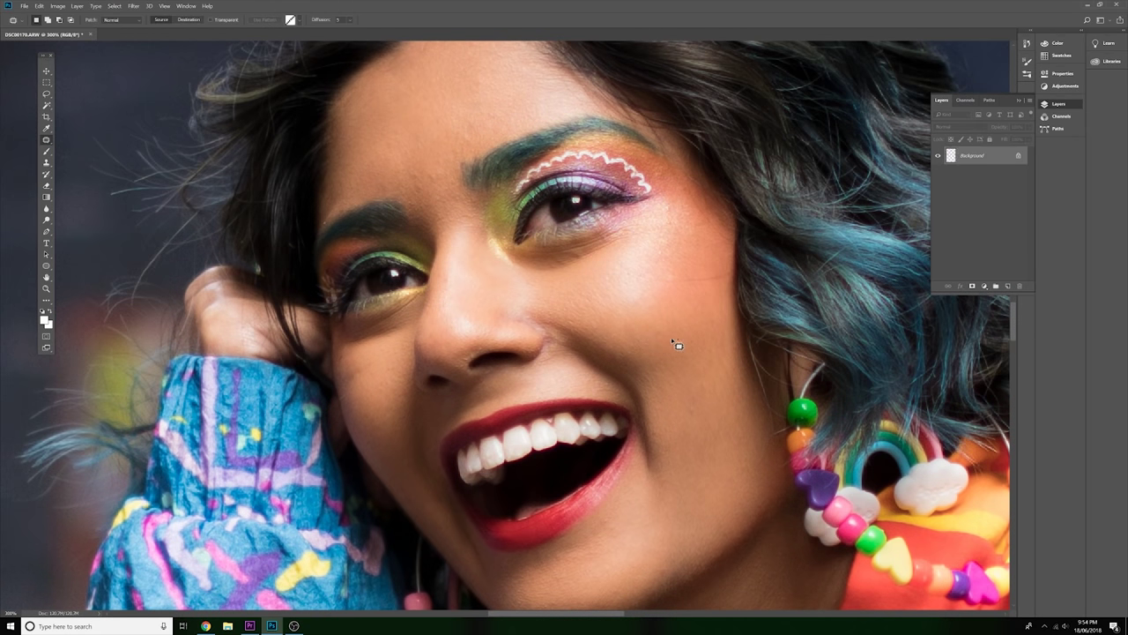
key("ctrl+d")
scroll(524, 370, "down", 5)
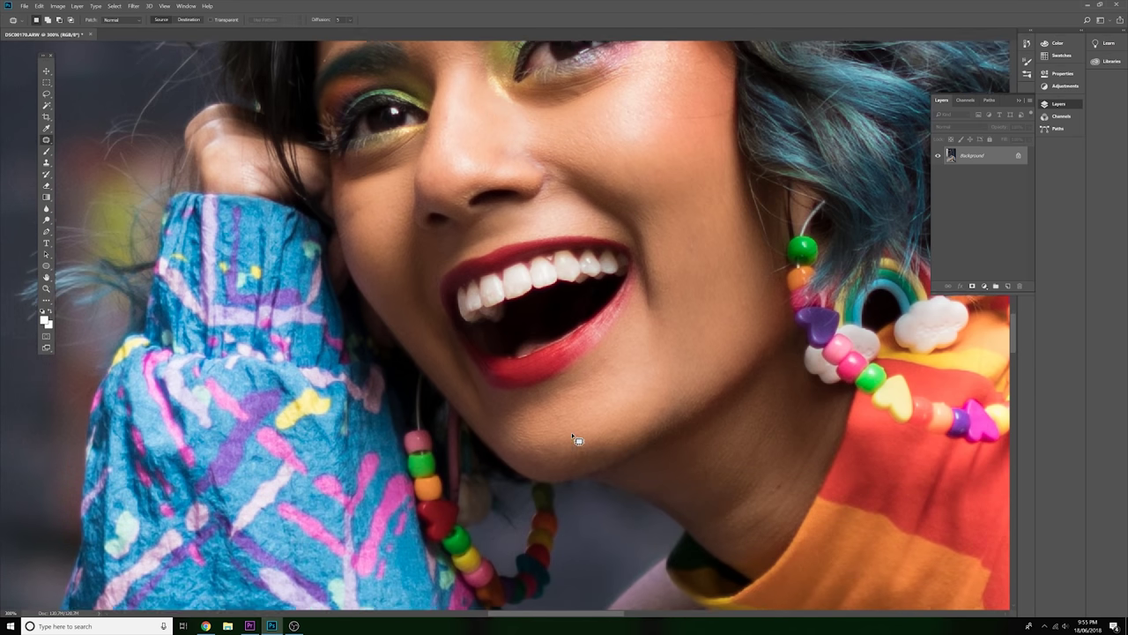
scroll(571, 432, "up", 5)
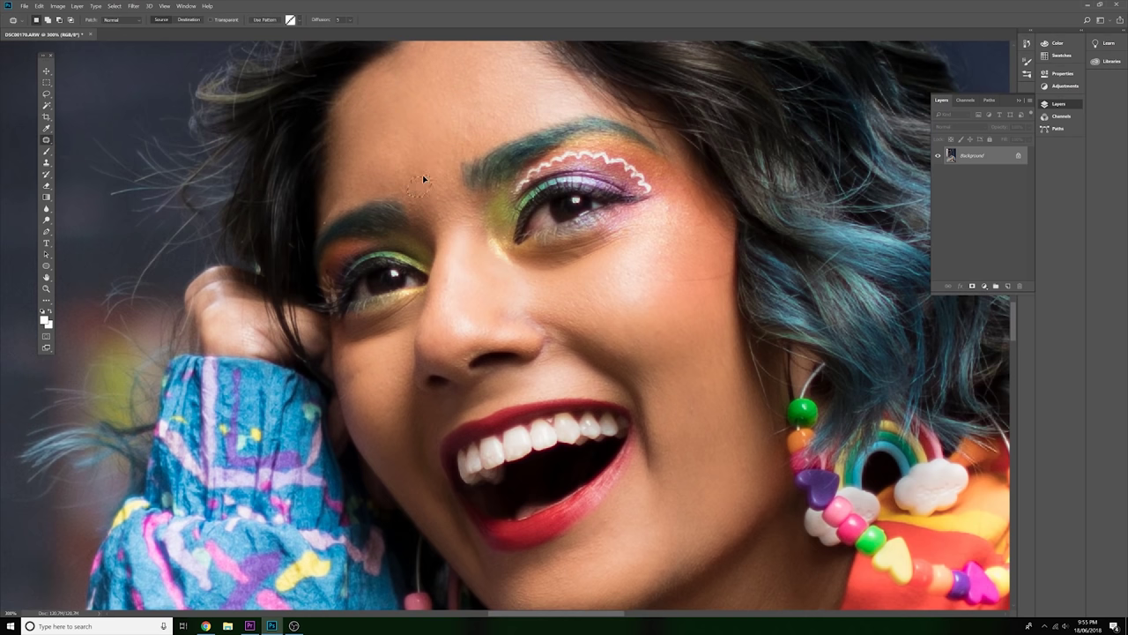
scroll(410, 192, "up", 1)
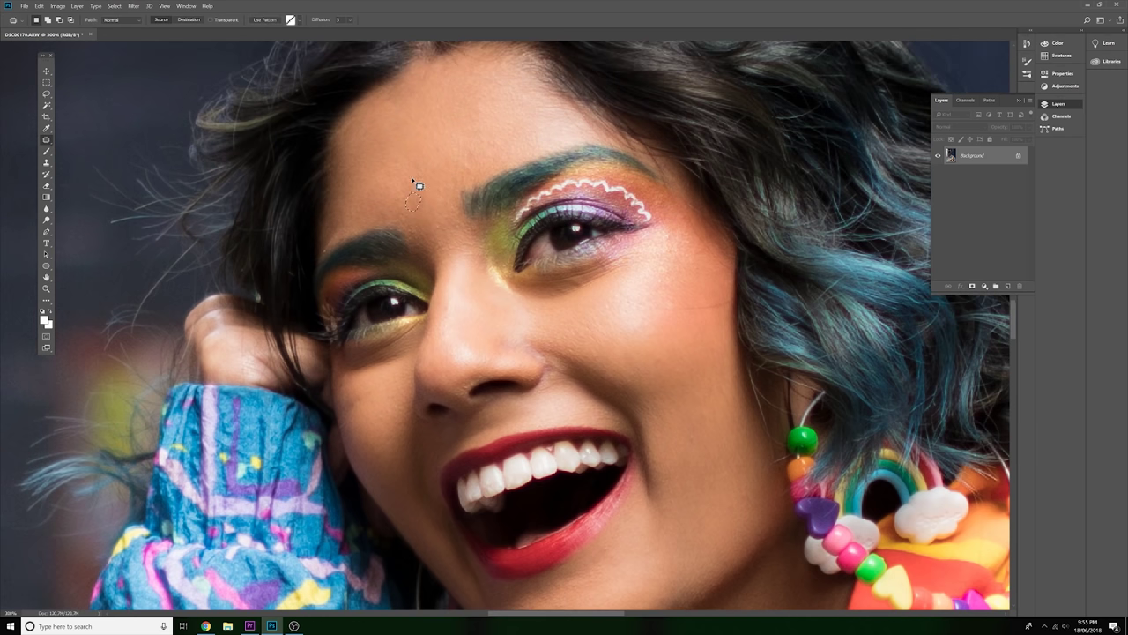
left_click(430, 153)
left_click(563, 233)
- Lasso a loose selection around the seated woman
key("ctrl+minus")
key("ctrl+0")
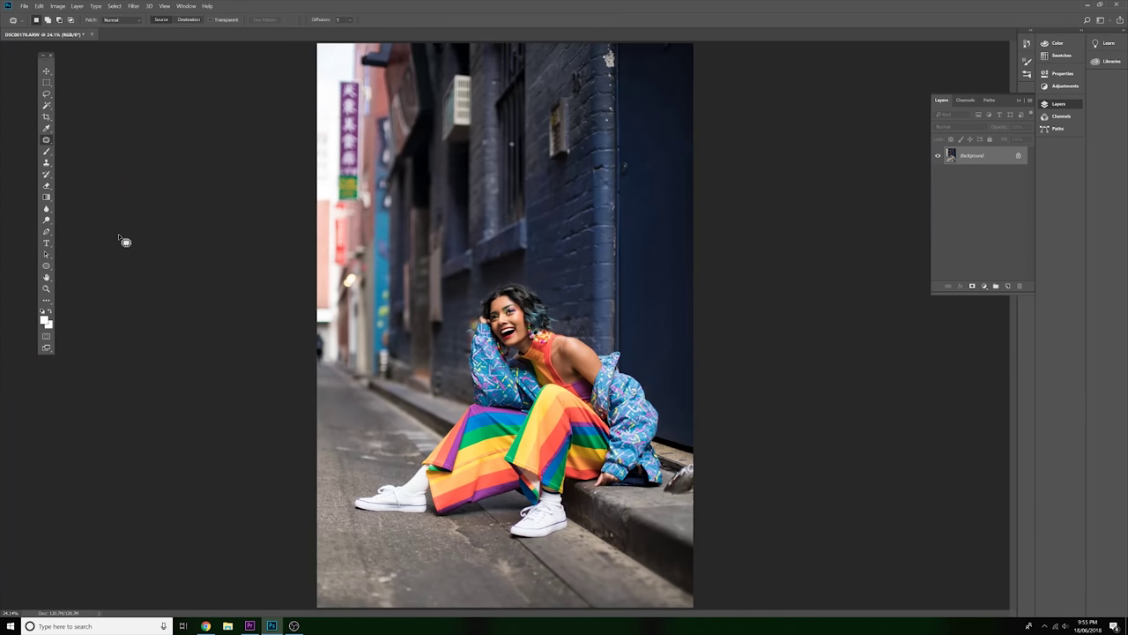
left_click(48, 93)
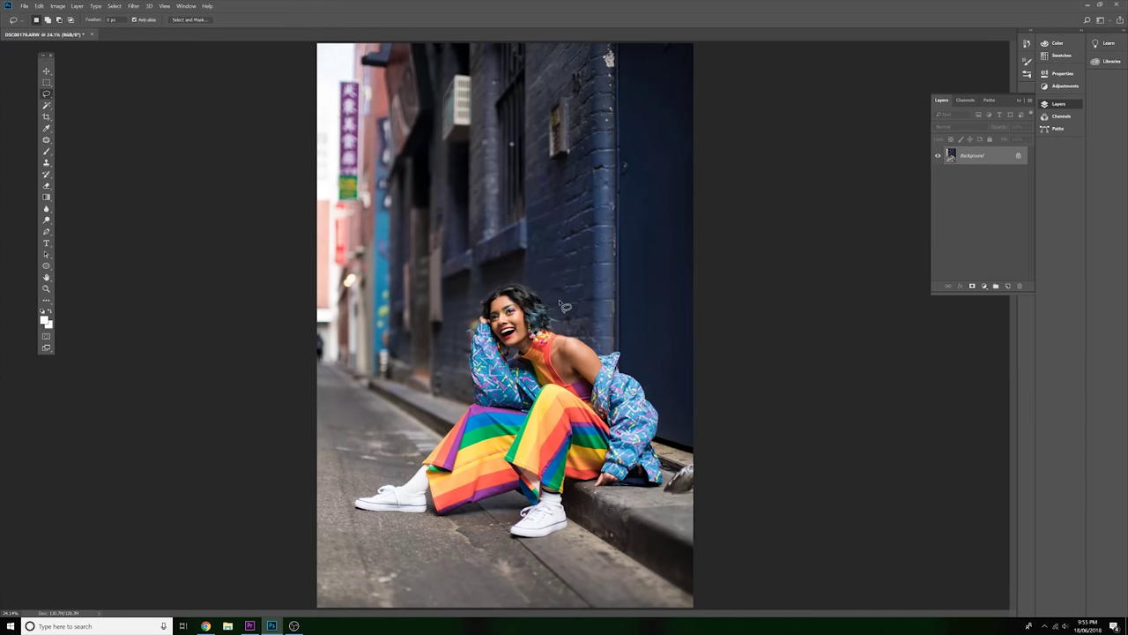
mouse_move(564, 306)
left_mouse_down()
mouse_move(514, 267)
mouse_move(480, 277)
mouse_move(456, 334)
mouse_move(458, 406)
left_mouse_up()
mouse_move(346, 523)
left_mouse_down()
mouse_move(418, 526)
mouse_move(500, 509)
mouse_move(493, 535)
mouse_move(529, 543)
mouse_move(564, 539)
mouse_move(585, 499)
mouse_move(665, 492)
mouse_move(673, 465)
mouse_move(662, 381)
mouse_move(613, 335)
mouse_move(564, 316)
left_mouse_up()
- Invert the selection and apply a Gaussian Blur to the background
left_click(116, 7)
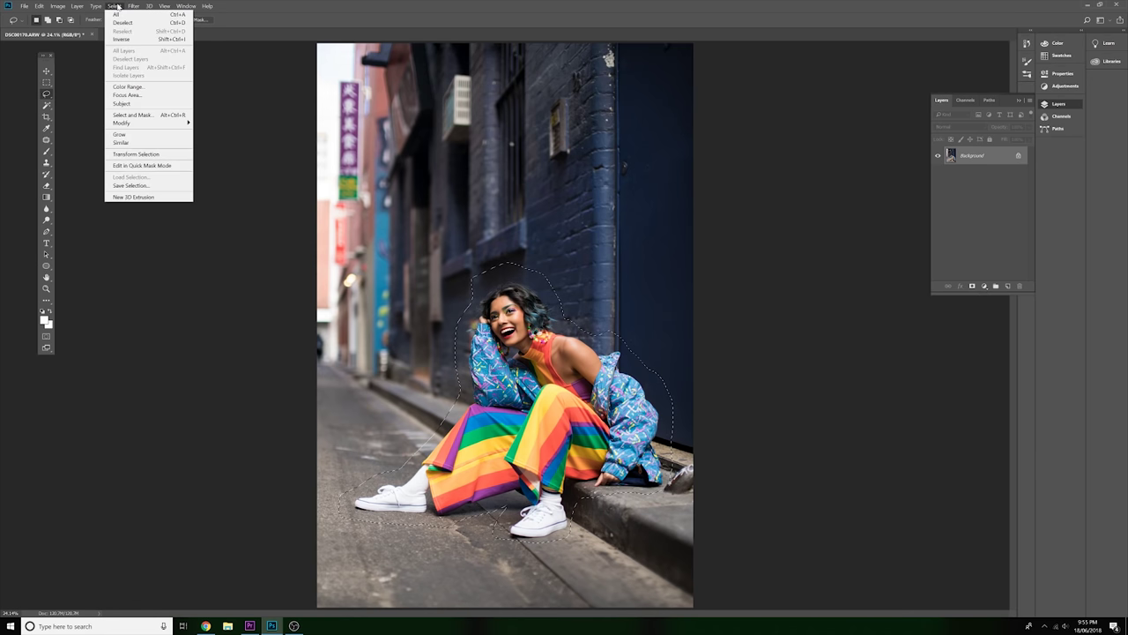
left_click(122, 39)
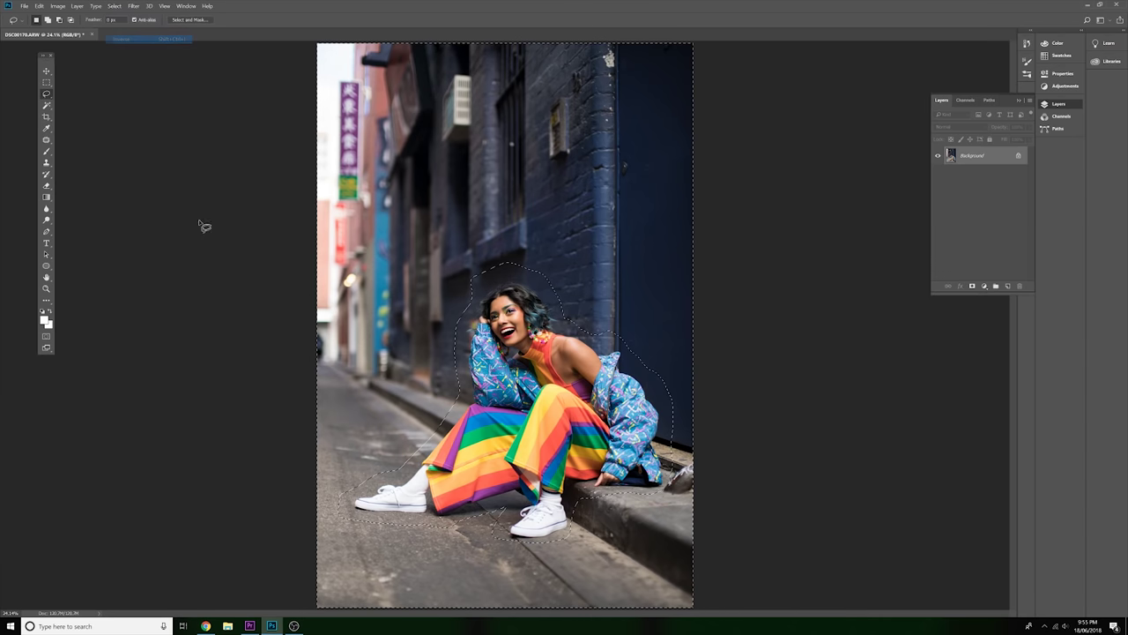
left_click(133, 6)
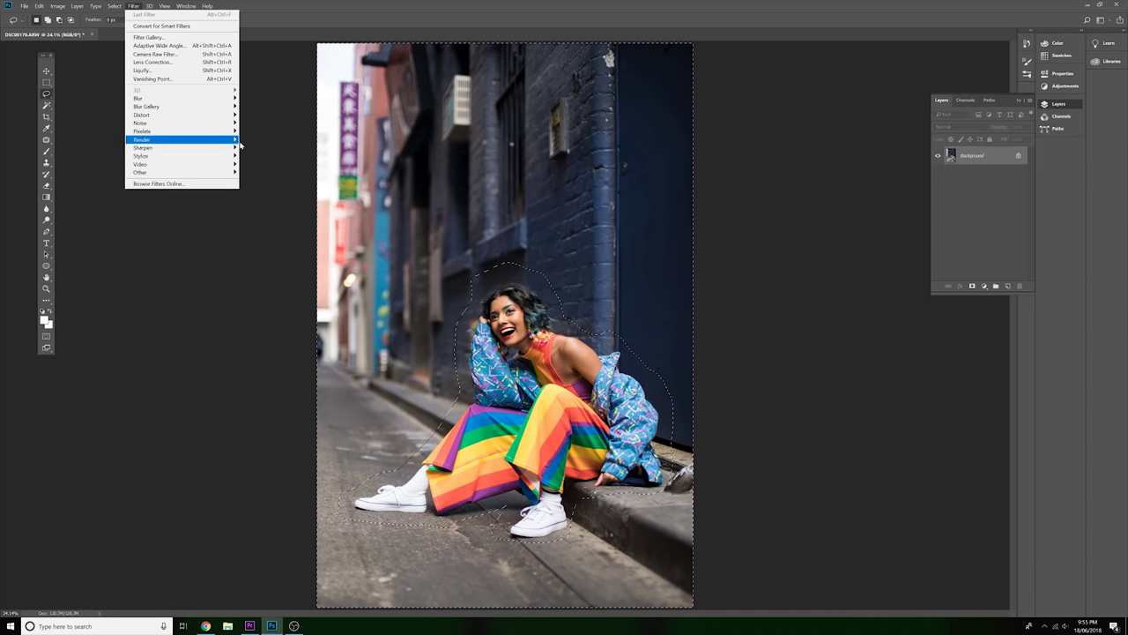
mouse_move(226, 98)
left_click(264, 131)
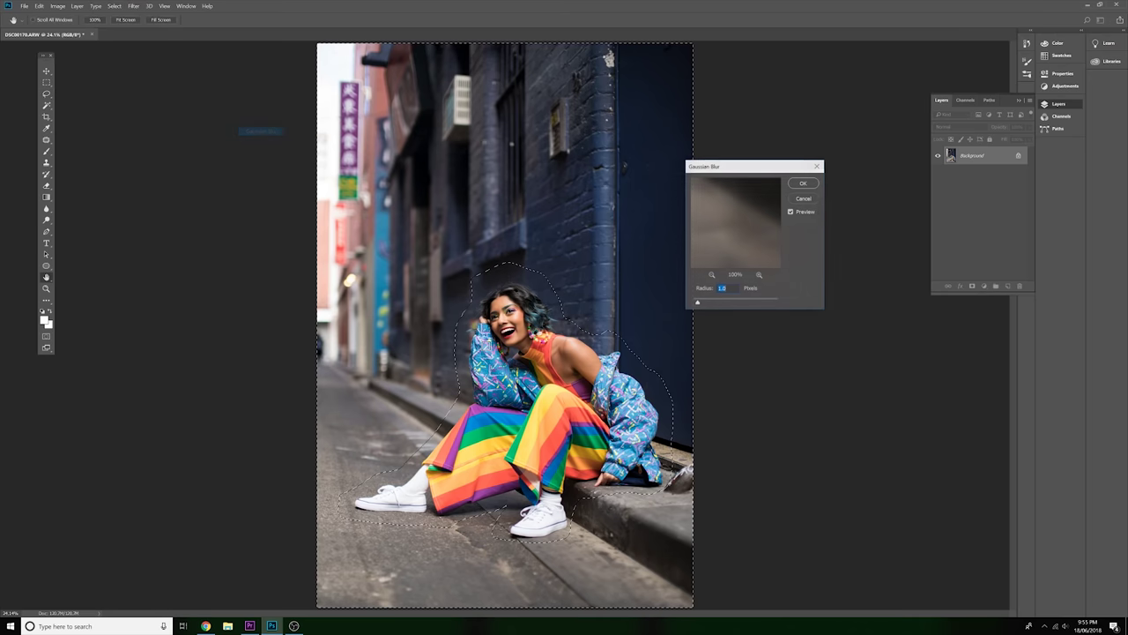
left_click(804, 184)
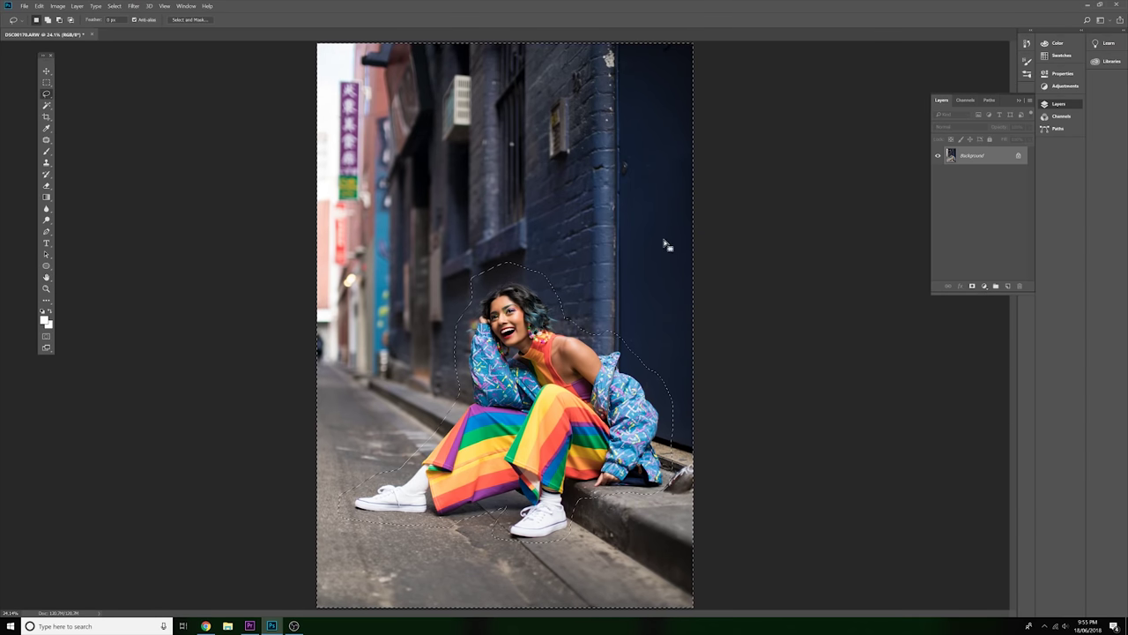
- Nudge the selection left and right, reapplying the Gaussian Blur after each shift
left_click_drag(666, 238, 653, 239)
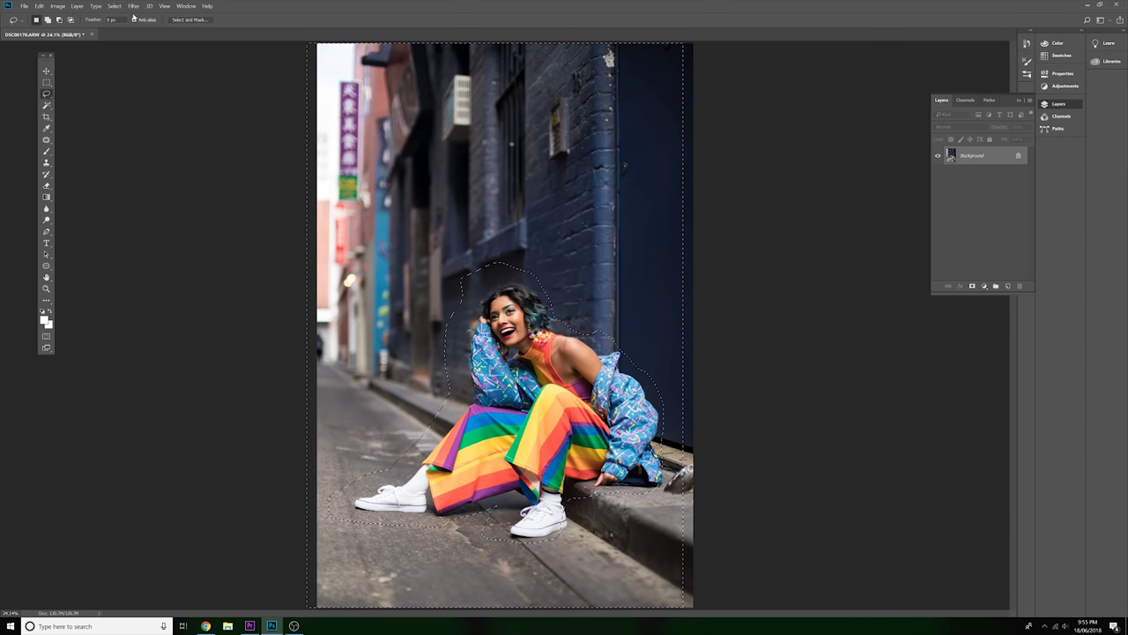
left_click(133, 6)
left_click(145, 15)
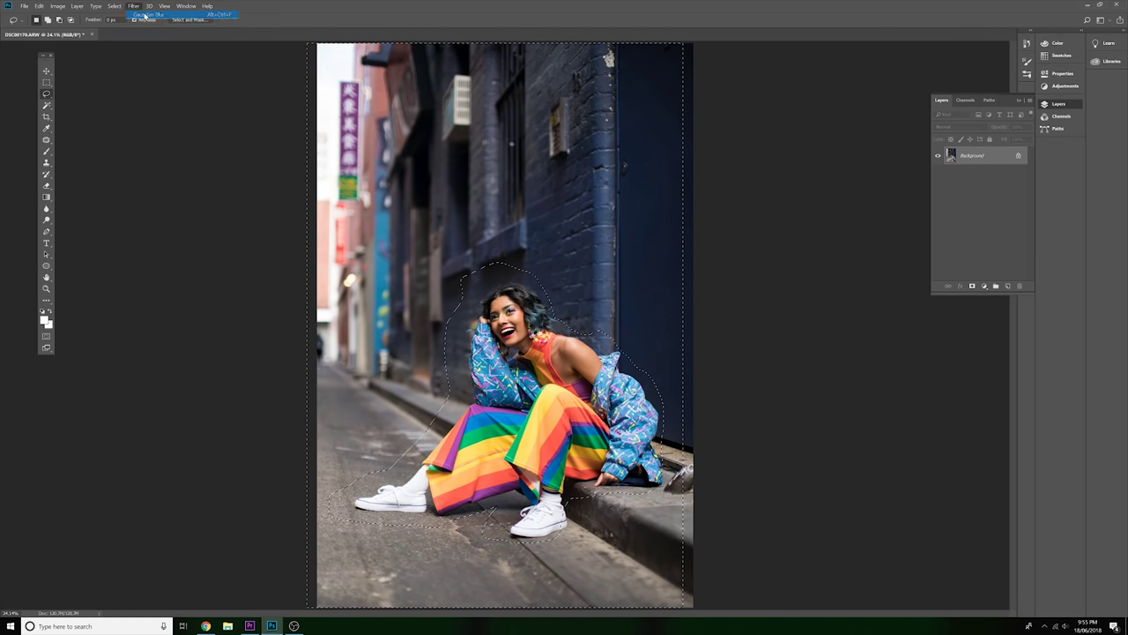
left_click_drag(409, 154, 429, 153)
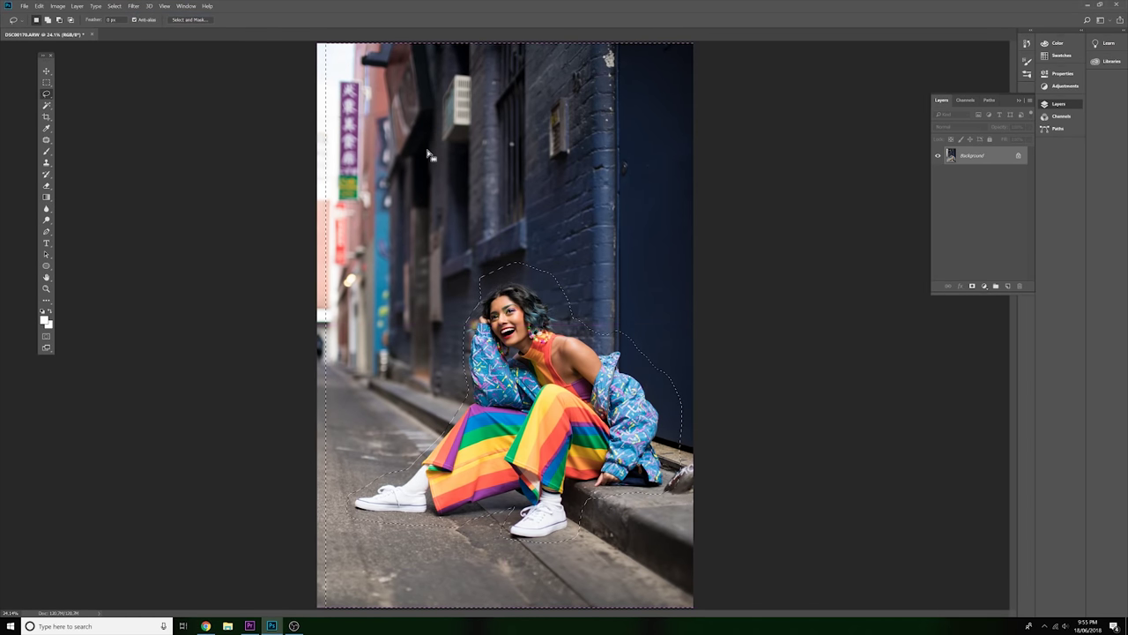
left_click(133, 6)
left_click(145, 15)
key("ctrl+minus")
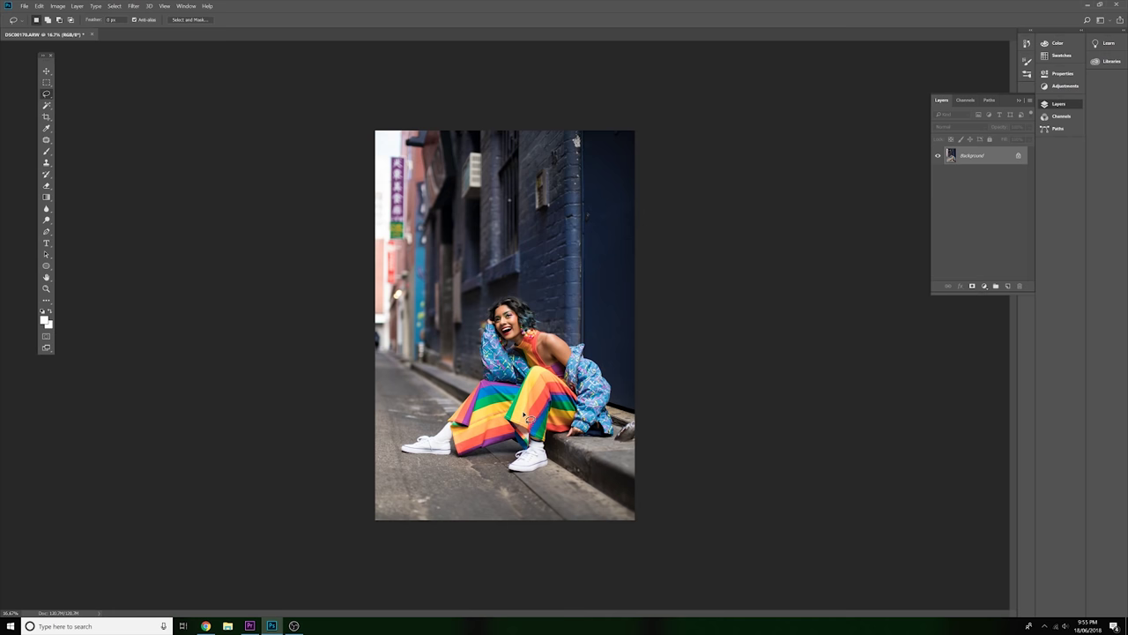
- Extend the crop box past the photo's top and right to enlarge the canvas
right_click(516, 410)
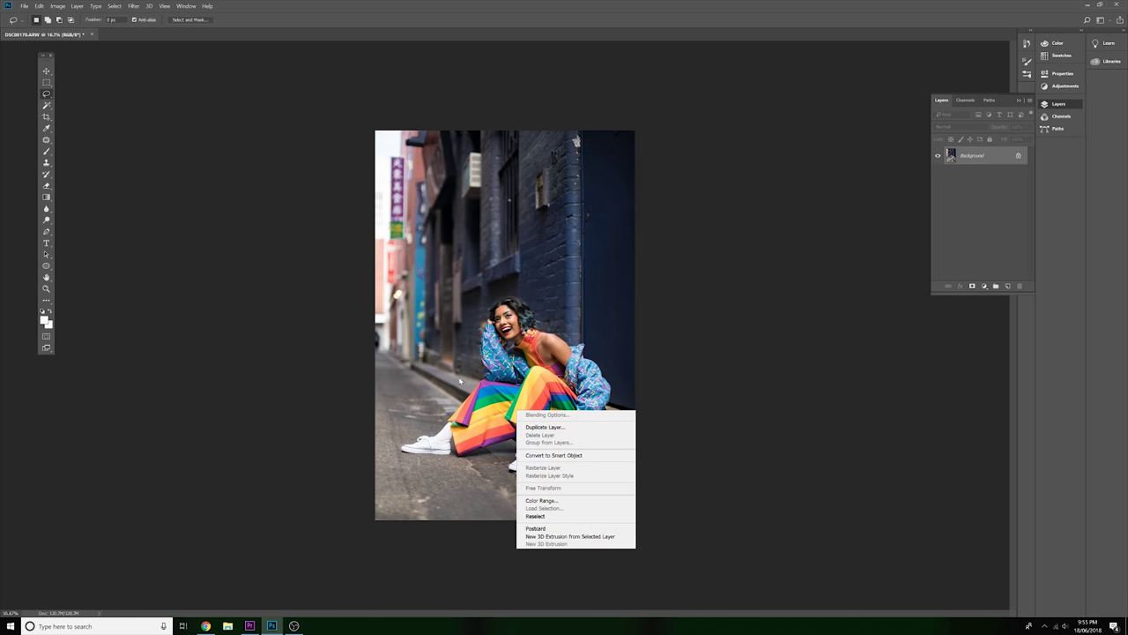
left_click(231, 325)
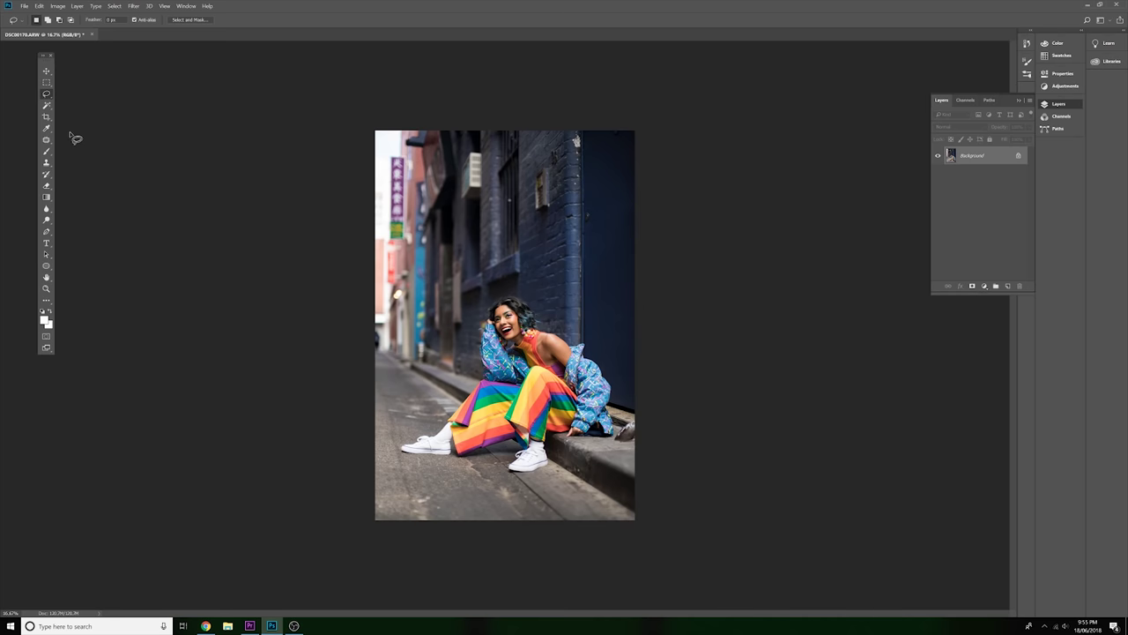
left_click(46, 118)
left_click_drag(634, 133, 650, 114)
key("Return")
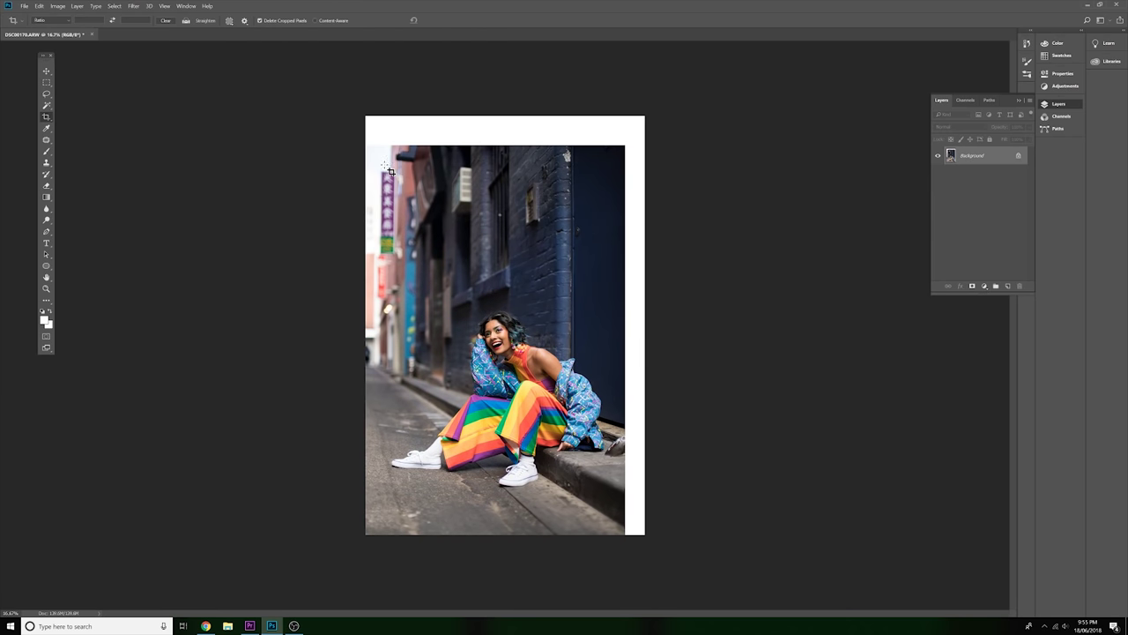
- Select the top portion of the photo and skew its top edge upward into the new space
key("m")
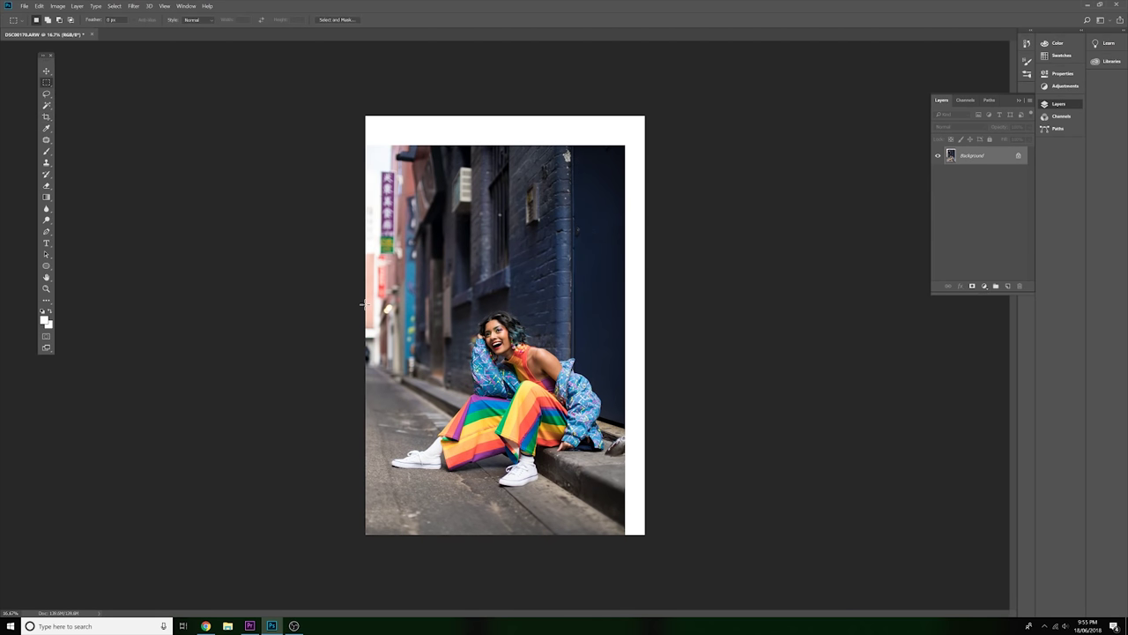
left_click_drag(362, 304, 737, 29)
right_click(477, 224)
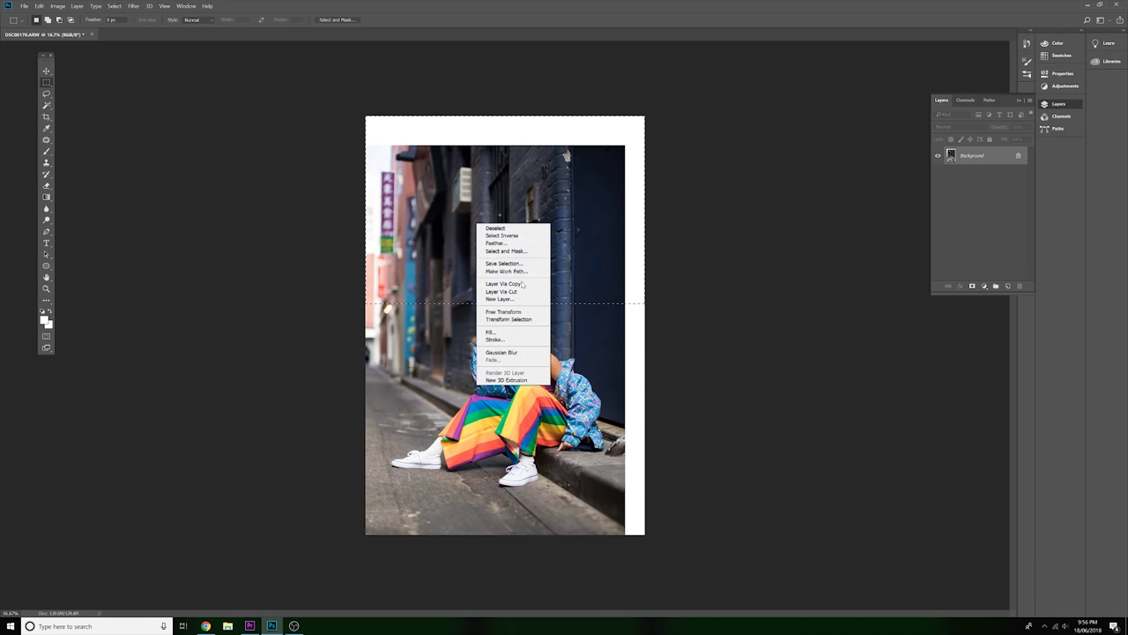
left_click(503, 312)
right_click(513, 254)
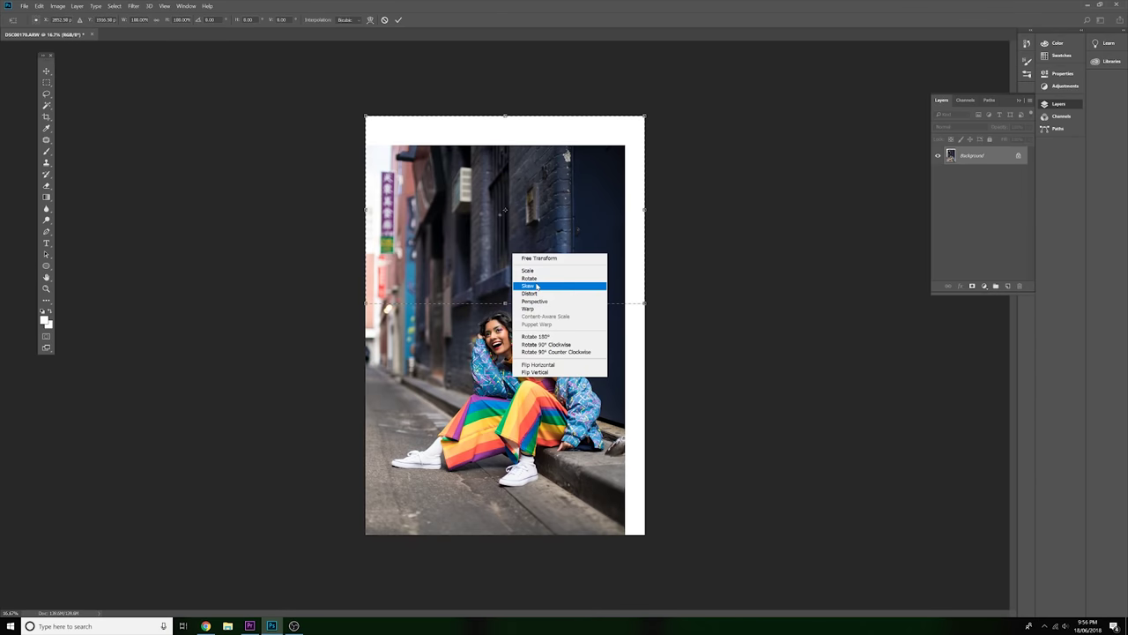
left_click(536, 286)
mouse_move(506, 116)
left_mouse_down()
mouse_move(505, 80)
mouse_move(514, 101)
mouse_move(506, 94)
left_mouse_up()
key("Escape")
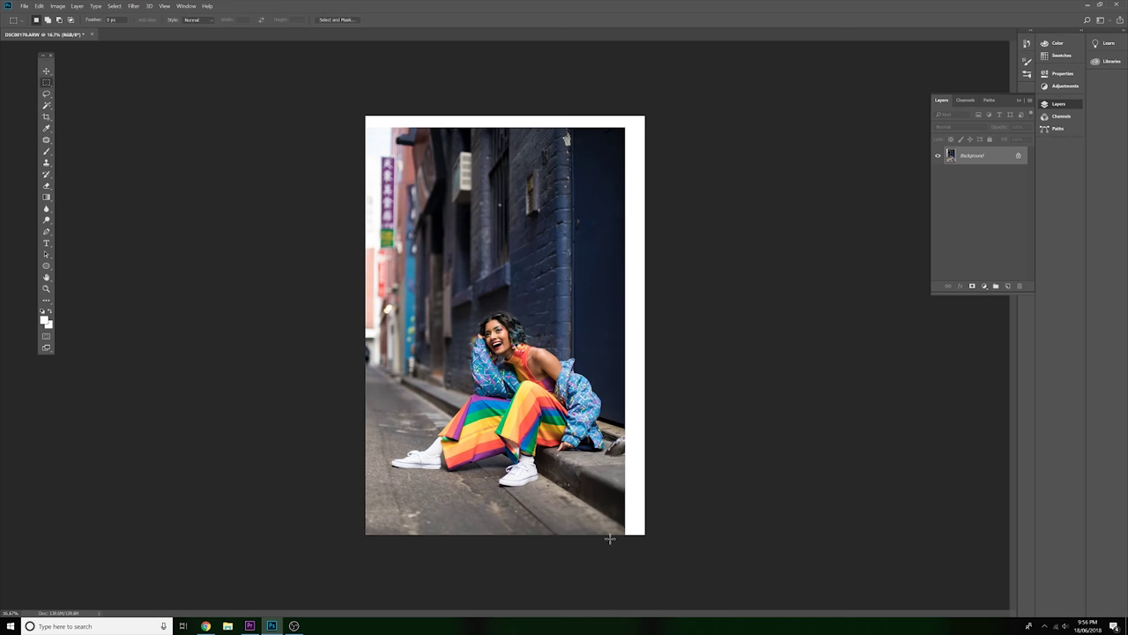
- Select the photo's right-hand strip and skew it rightward into the white margin
left_click_drag(607, 533, 820, 84)
right_click(622, 226)
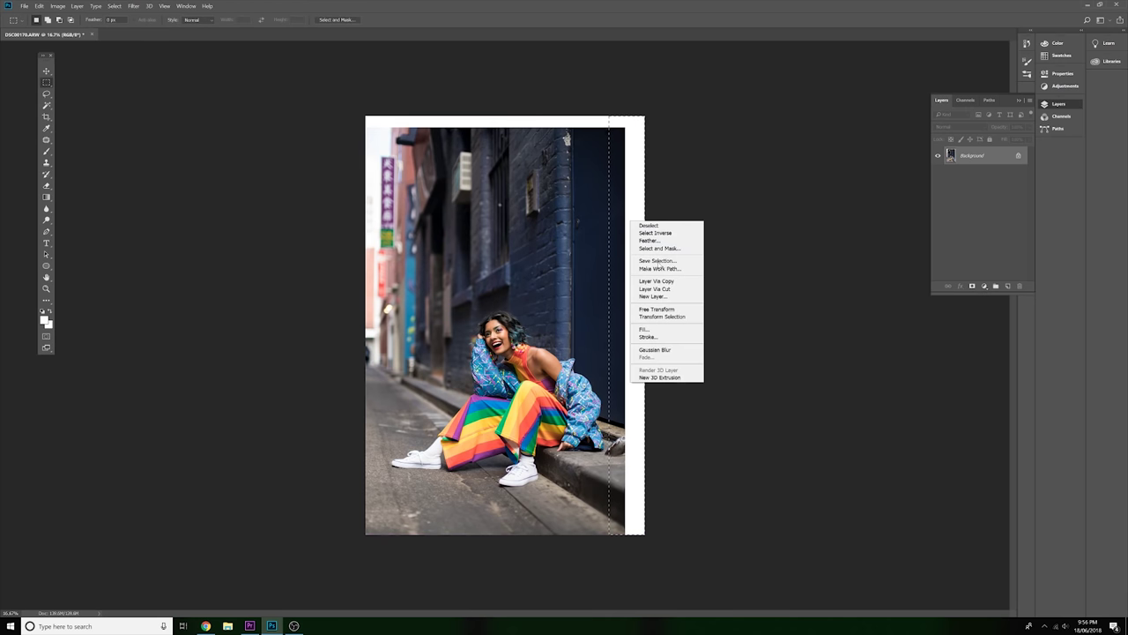
left_click(648, 310)
right_click(644, 305)
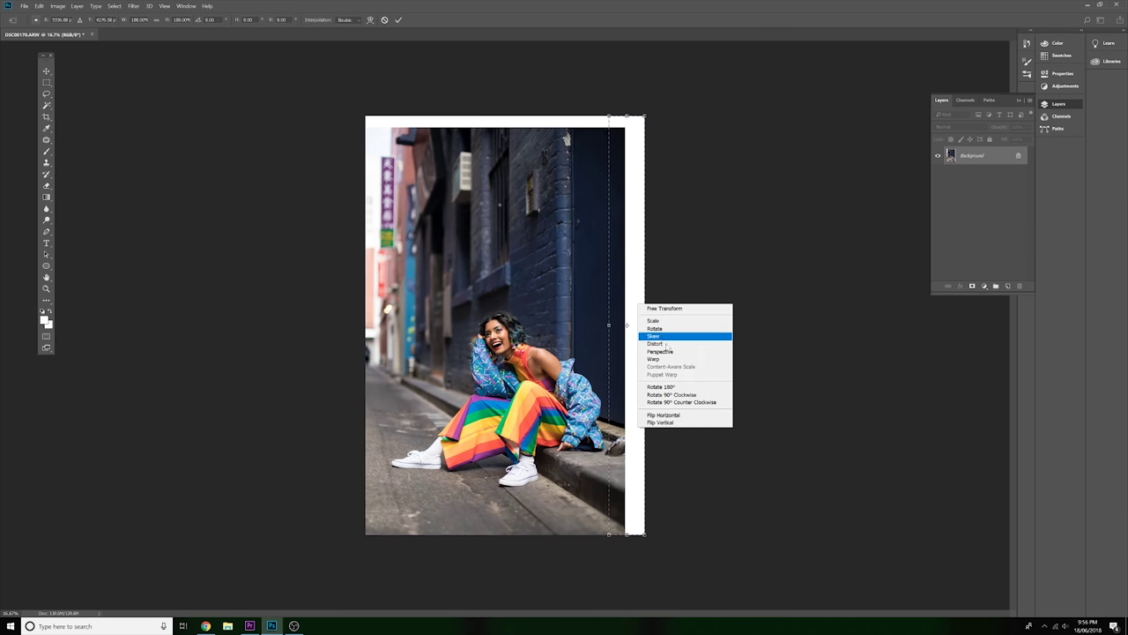
left_click(646, 326)
left_click_drag(645, 328, 661, 326)
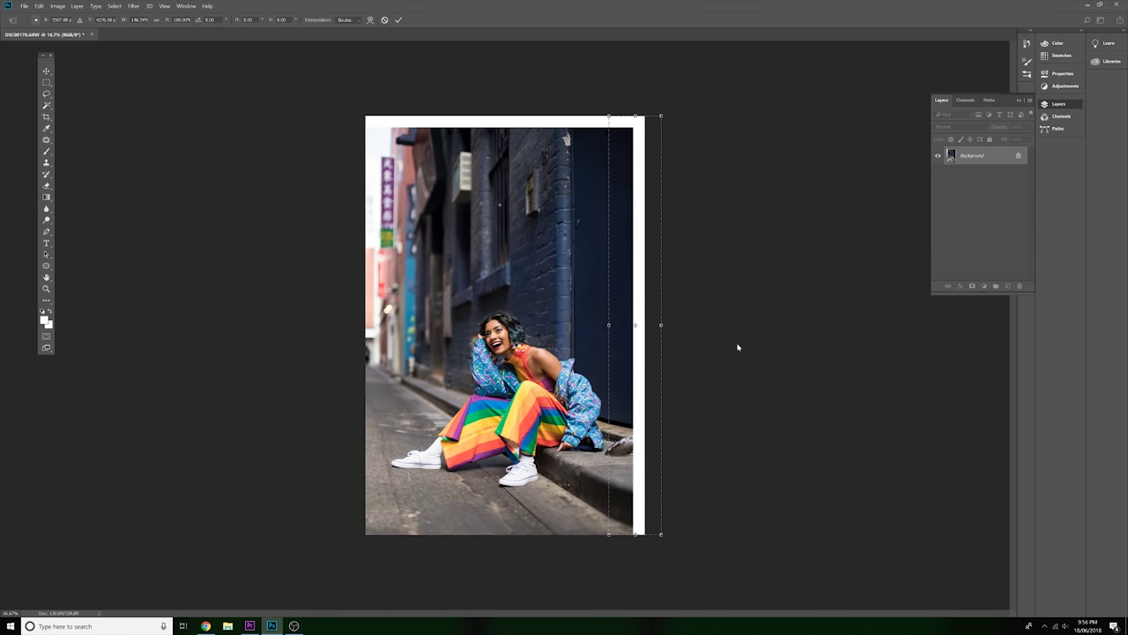
key("Return")
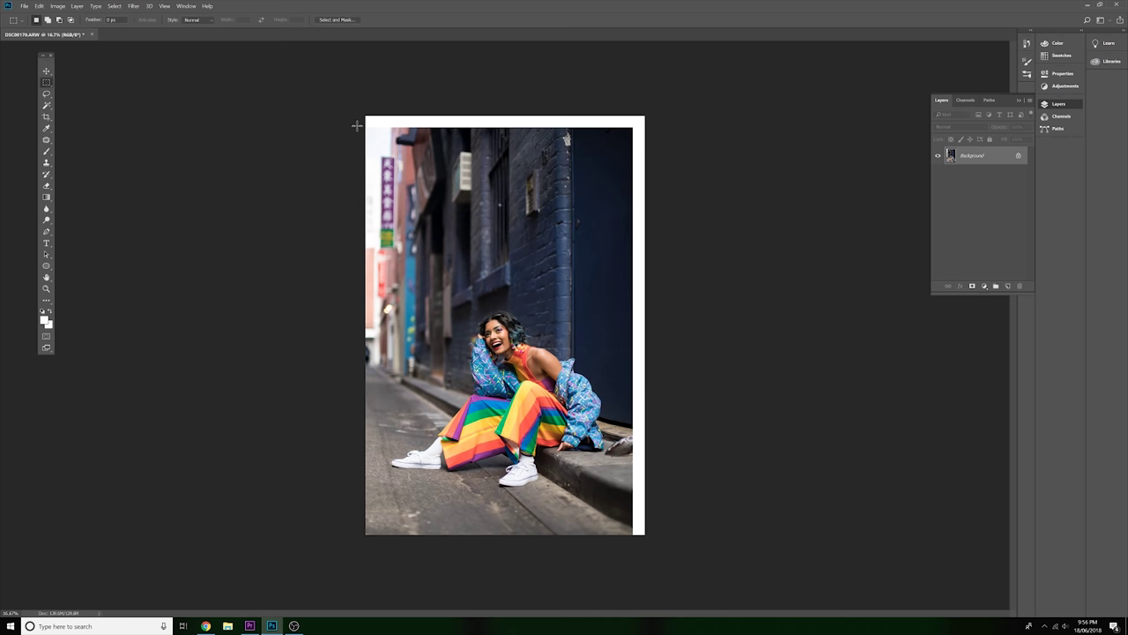
- Content-aware fill the white strip along the top, then deselect
left_click_drag(357, 133, 675, 78)
key("shift+F5")
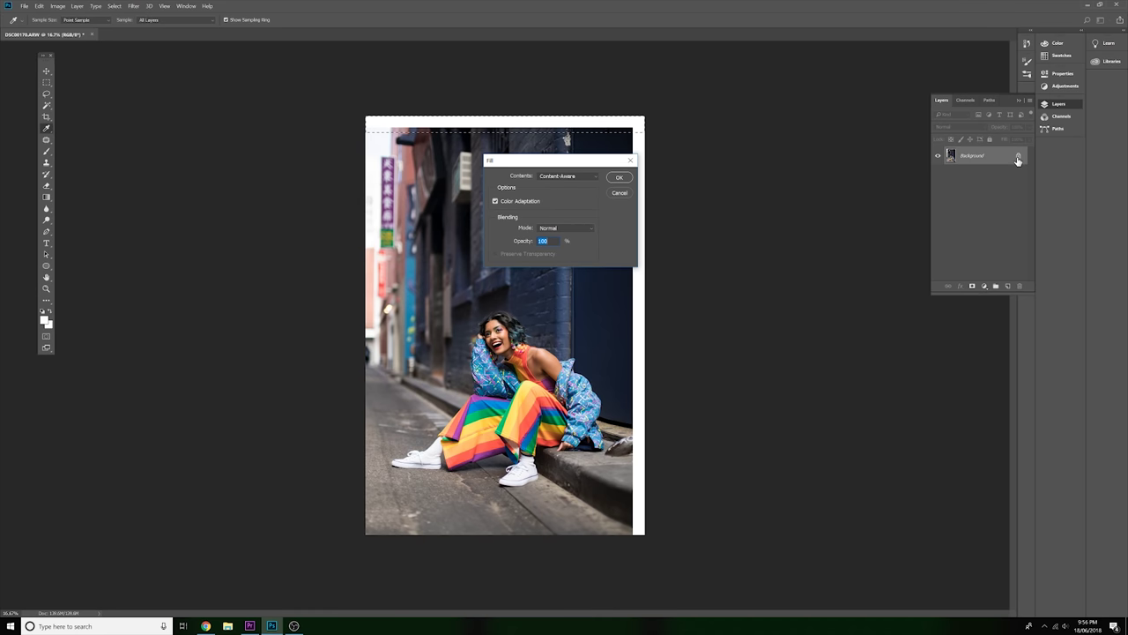
left_click(621, 179)
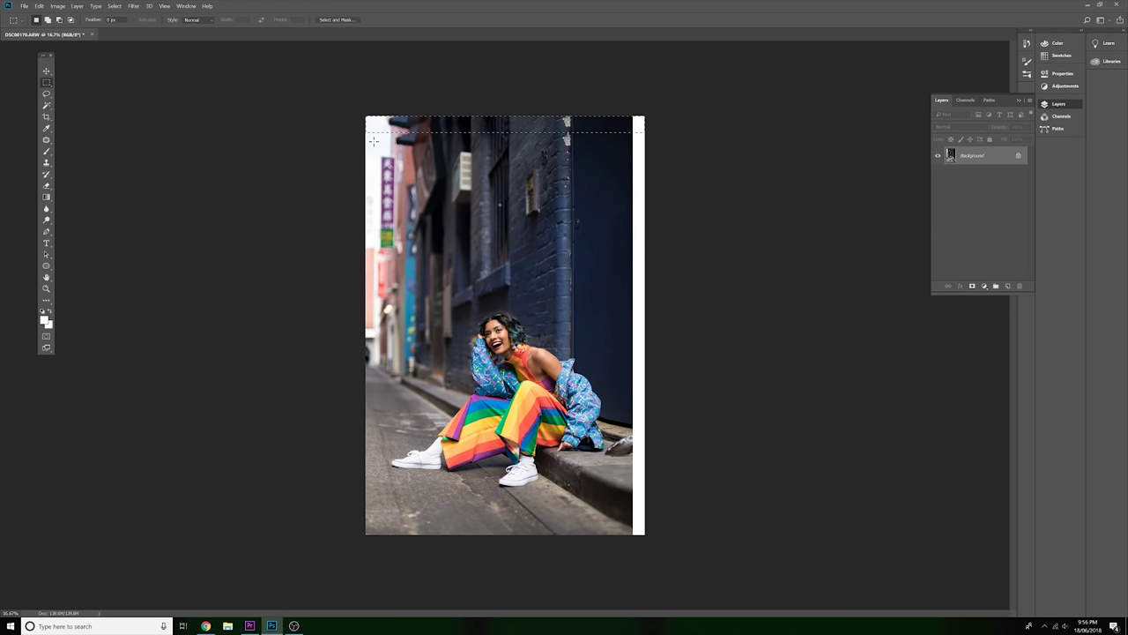
key("ctrl+d")
- Select the small top-left corner gap, then an area near the top of the brick wall
left_click_drag(384, 126, 409, 108)
left_click(444, 257)
mouse_move(395, 130)
left_mouse_down()
mouse_move(428, 95)
mouse_move(409, 111)
left_mouse_up()
left_click_drag(561, 127, 571, 115)
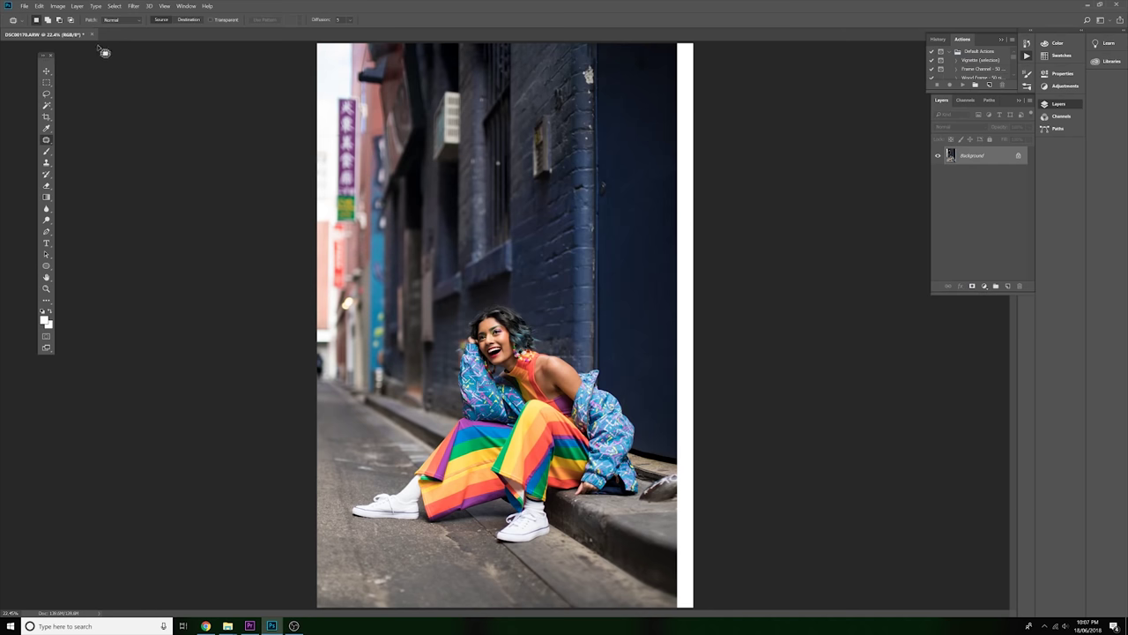
- Select the photo's right strip and distort it, pulling the right edge further outward
left_click(47, 82)
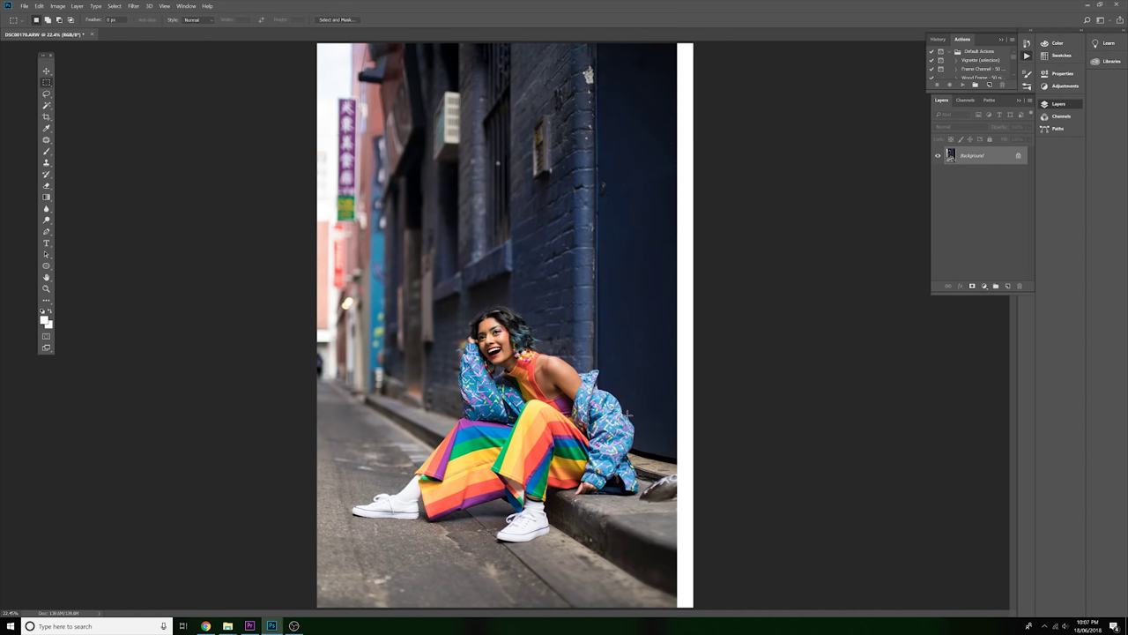
key("ctrl+minus")
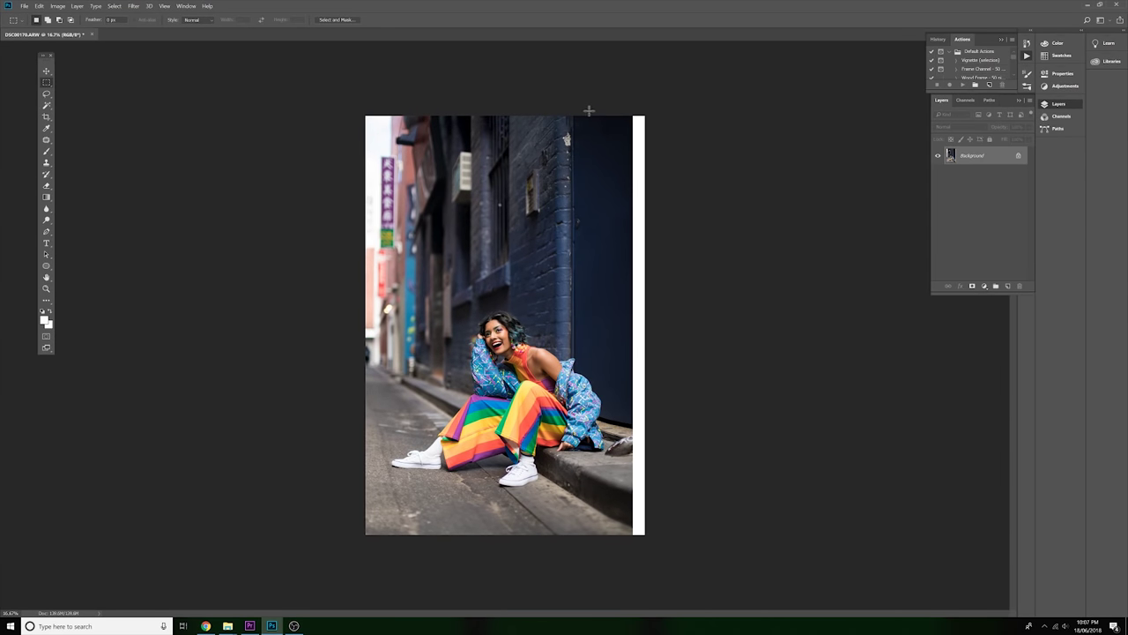
left_click_drag(588, 110, 726, 585)
right_click(633, 430)
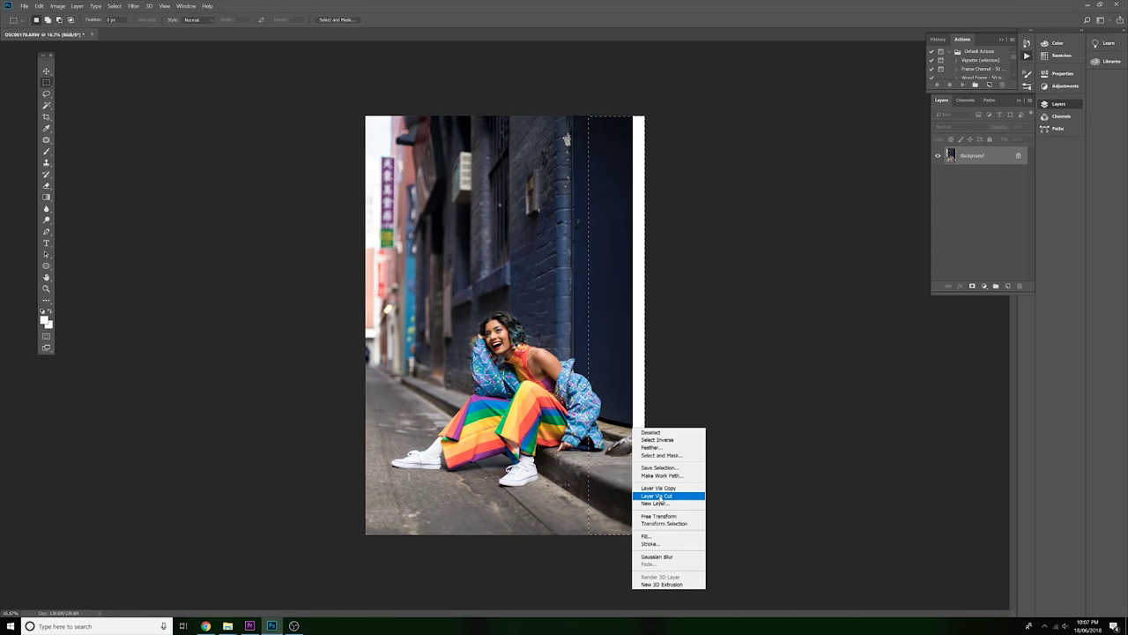
left_click(659, 515)
right_click(631, 469)
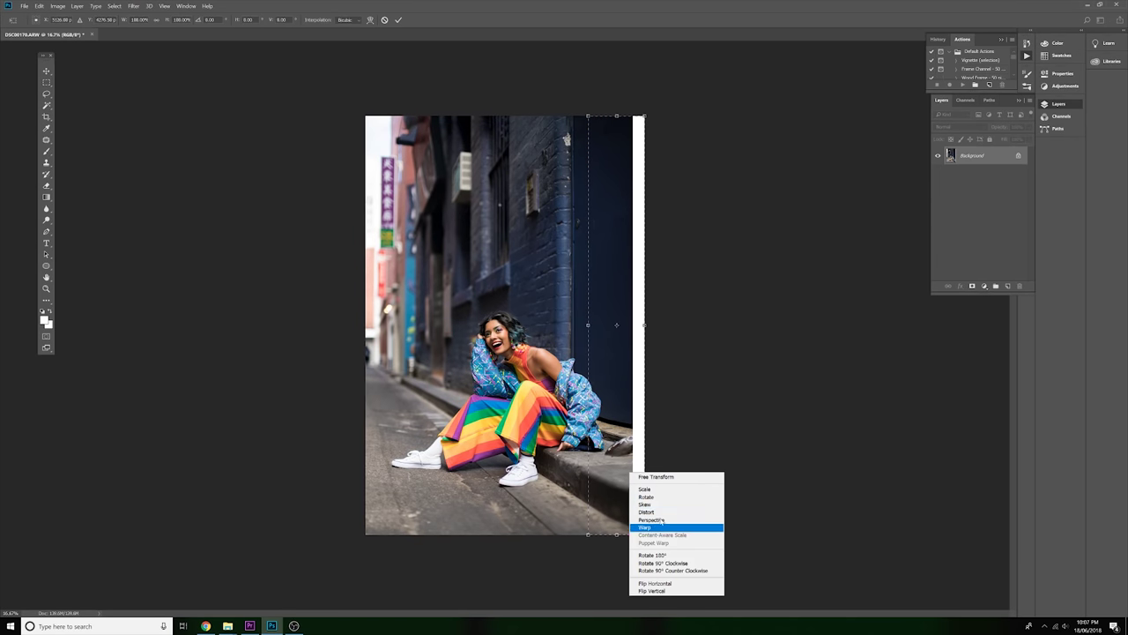
left_click(652, 511)
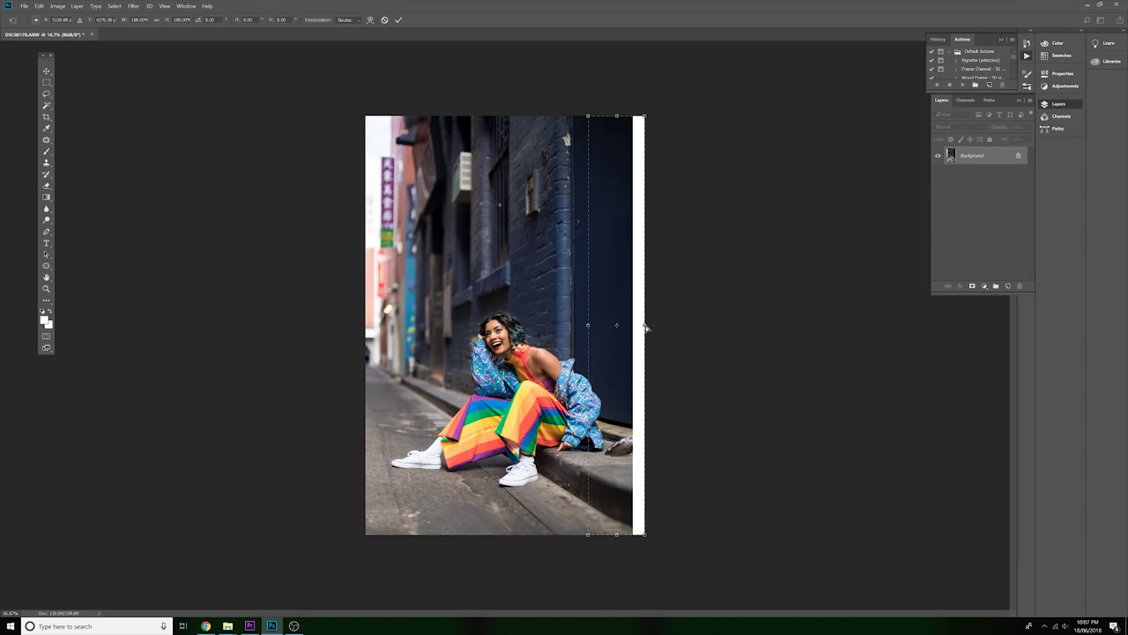
mouse_move(645, 327)
left_mouse_down()
mouse_move(655, 322)
mouse_move(651, 335)
left_mouse_up()
- Apply the distortion and select the top-right corner and the narrow right-edge white strip
key("Return")
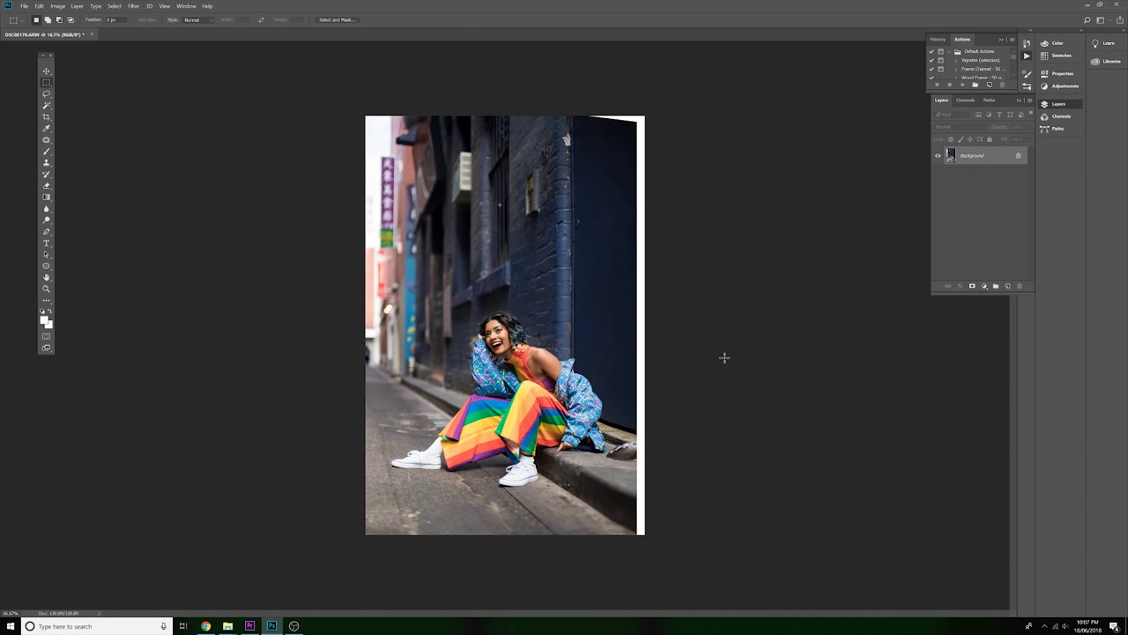
left_click_drag(584, 110, 667, 131)
left_click_drag(631, 424, 747, 90)
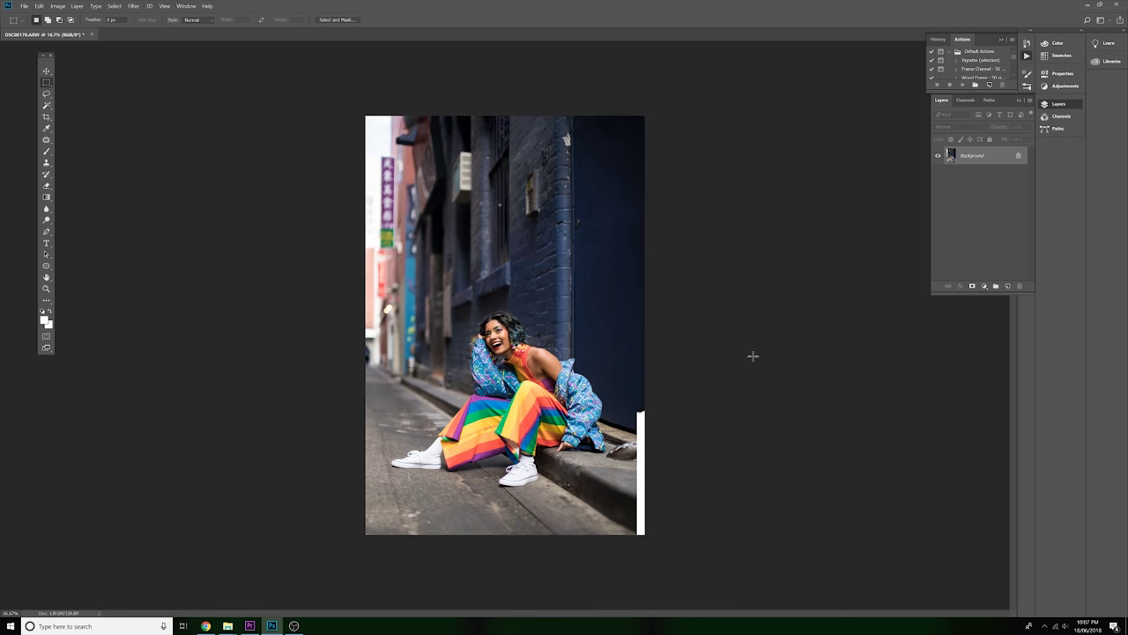
- Content-aware fill the remaining lower-right white strip, dismissing the no-pixels warning
key("ctrl+plus")
scroll(744, 365, "down", 5)
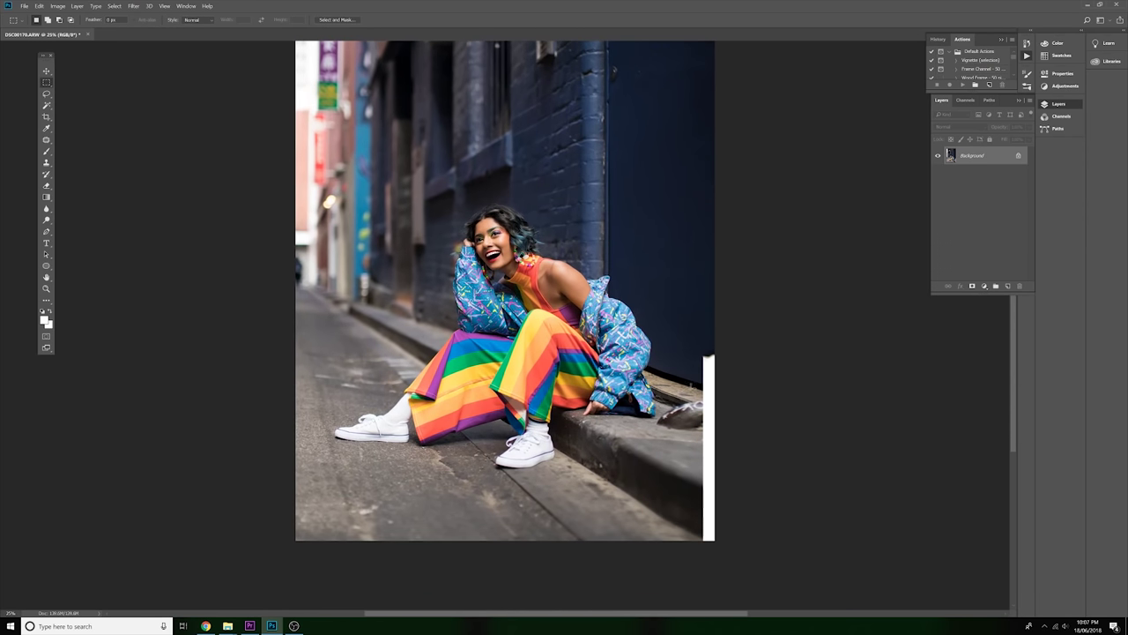
left_click_drag(697, 346, 766, 594)
key("shift+F5")
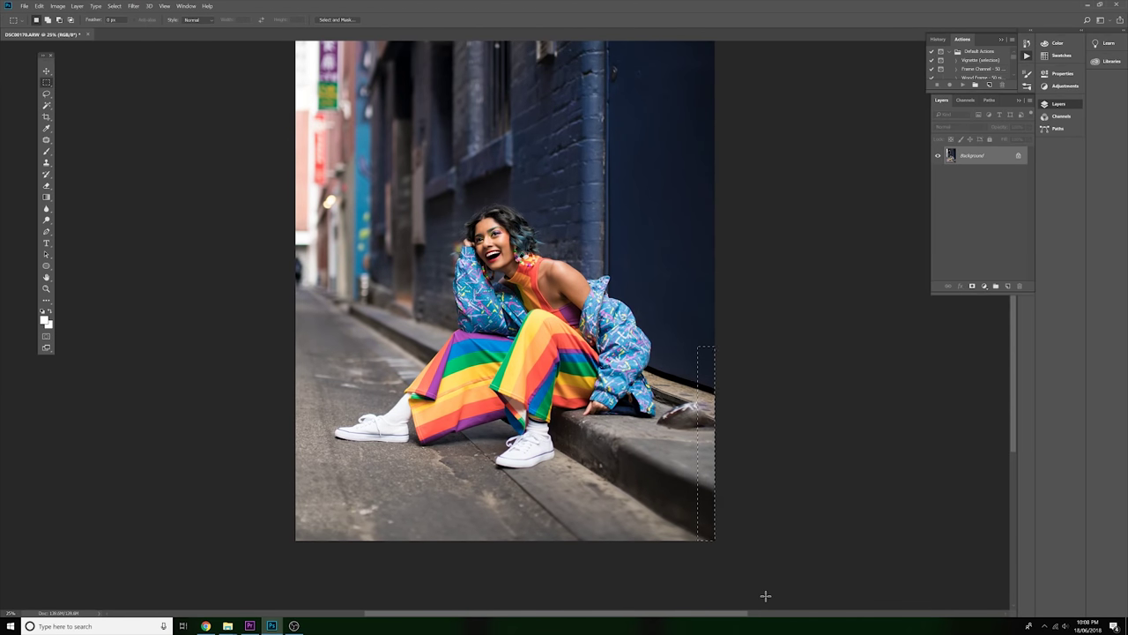
left_click_drag(739, 393, 738, 406)
key("shift+F5")
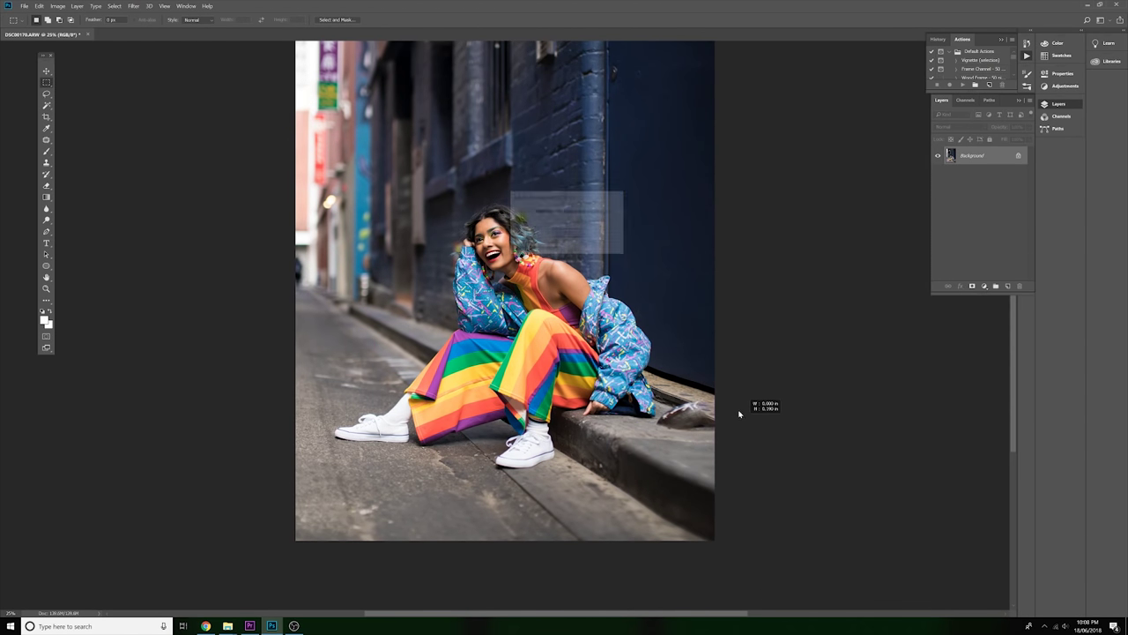
left_click(570, 232)
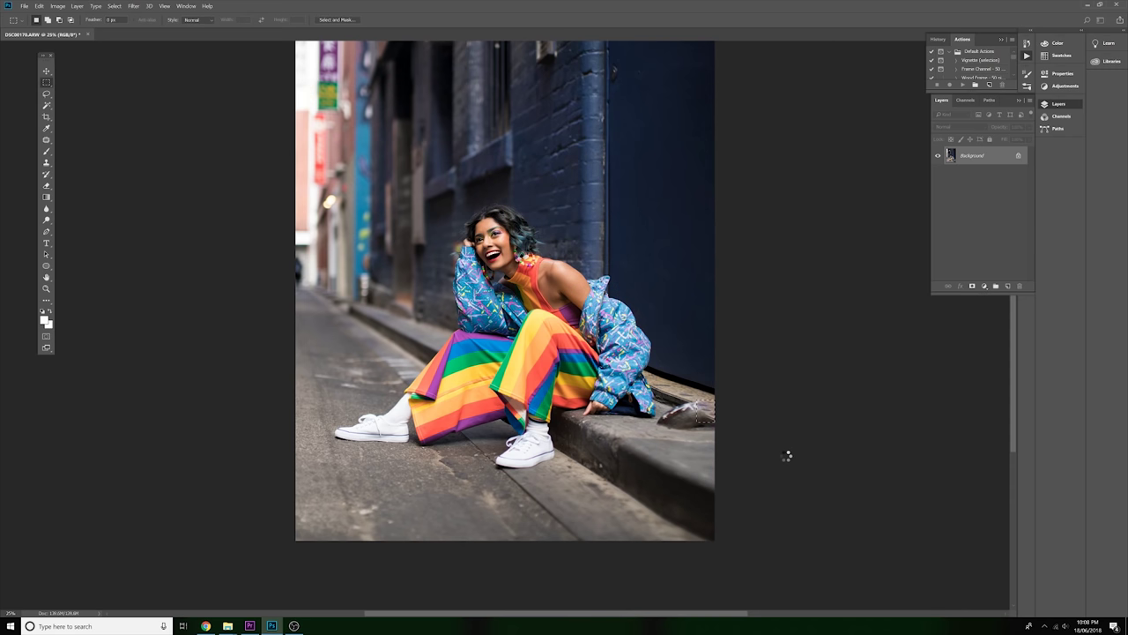
key("j")
scroll(710, 409, "up", 3)
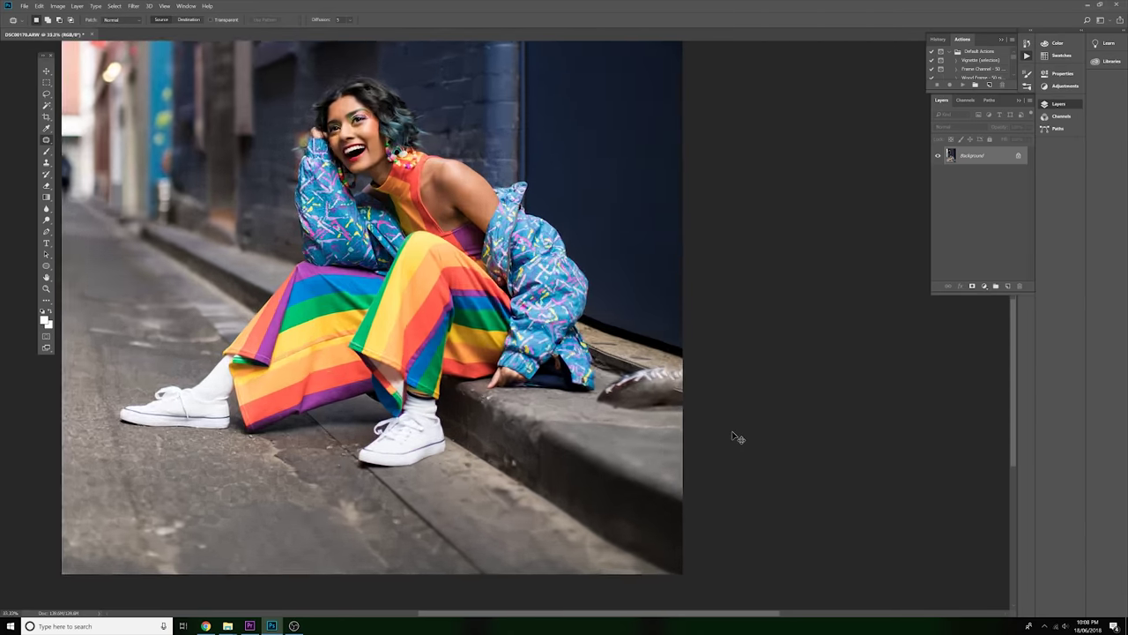
scroll(650, 427, "down", 3)
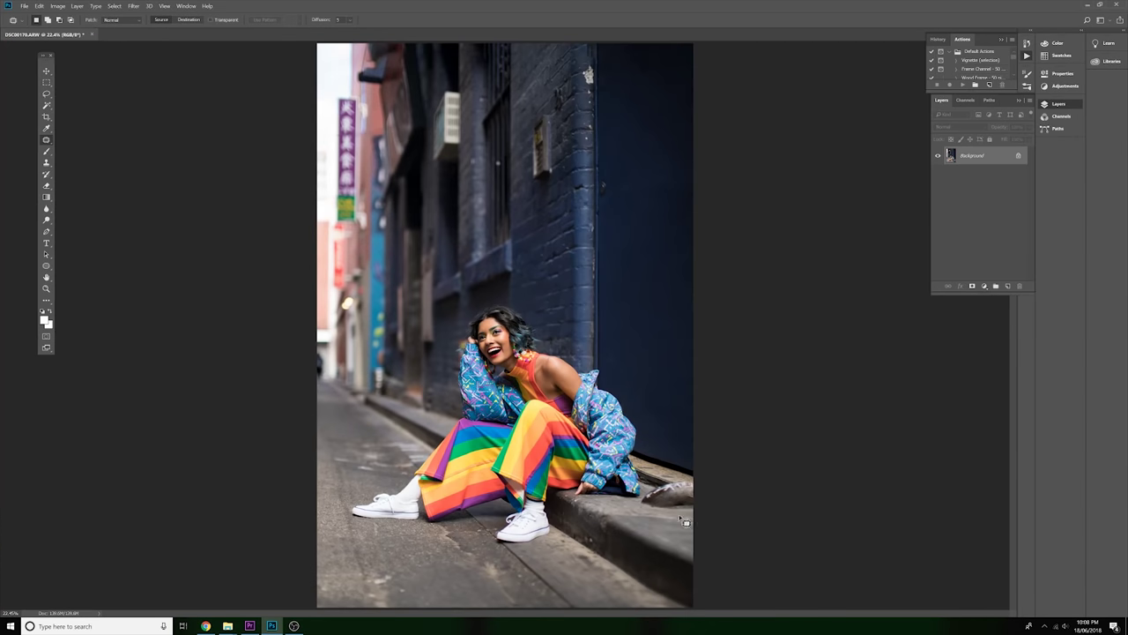
scroll(718, 378, "up", 3)
scroll(694, 456, "down", 4)
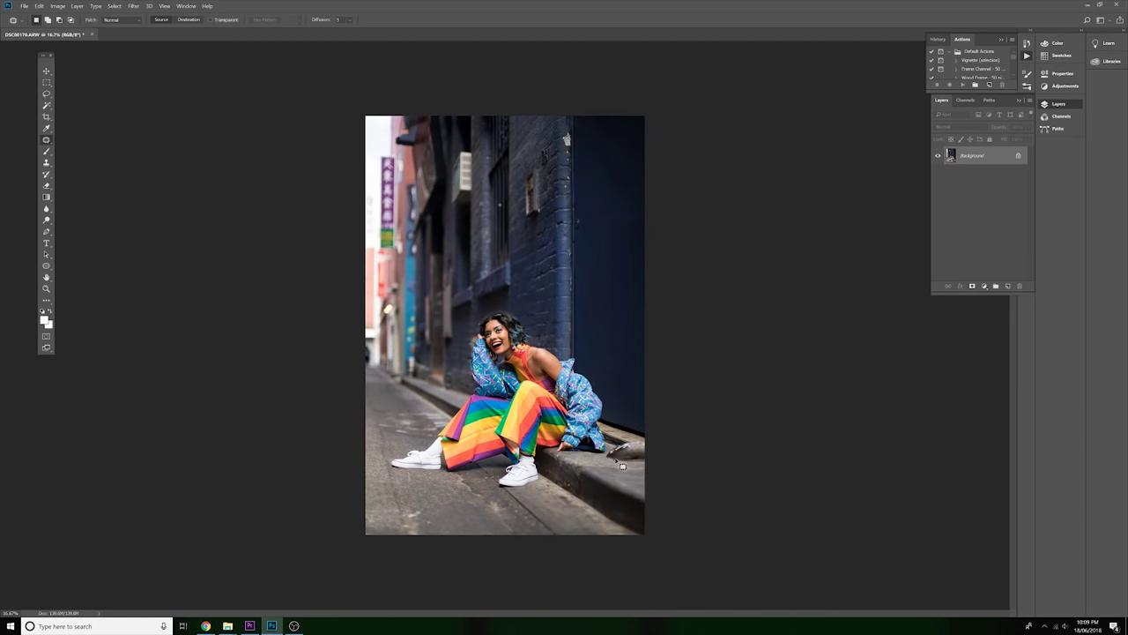